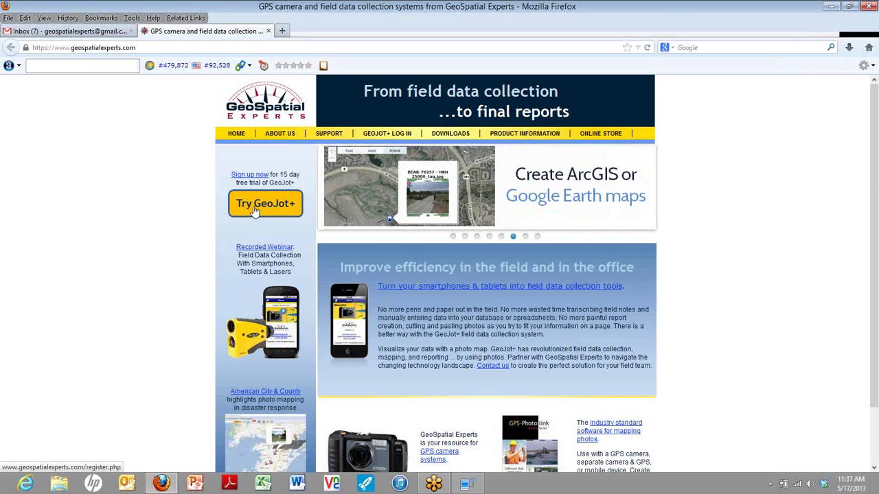
# - Start the free GeoJot+ trial sign-up and choose North America as the region
pyautogui.click(254, 210)
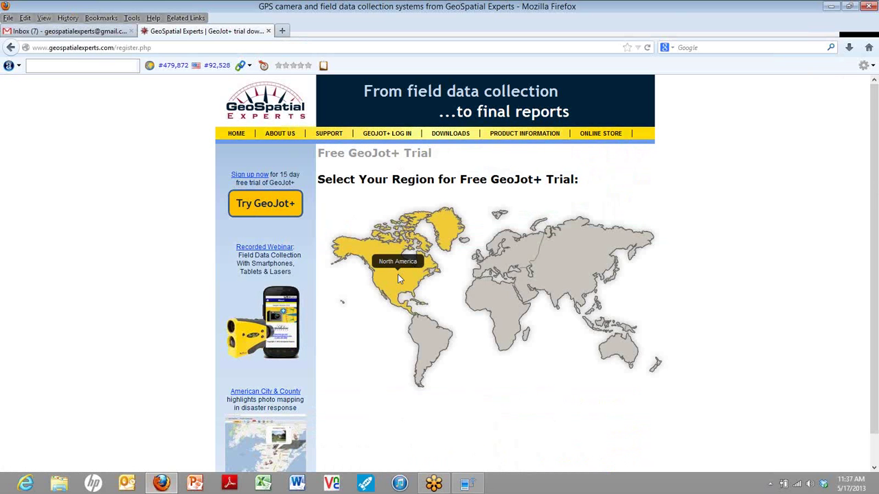
pyautogui.click(398, 274)
# - Choose the no-reseller option and fill in the first name, last name and e-mail address
pyautogui.click(353, 168)
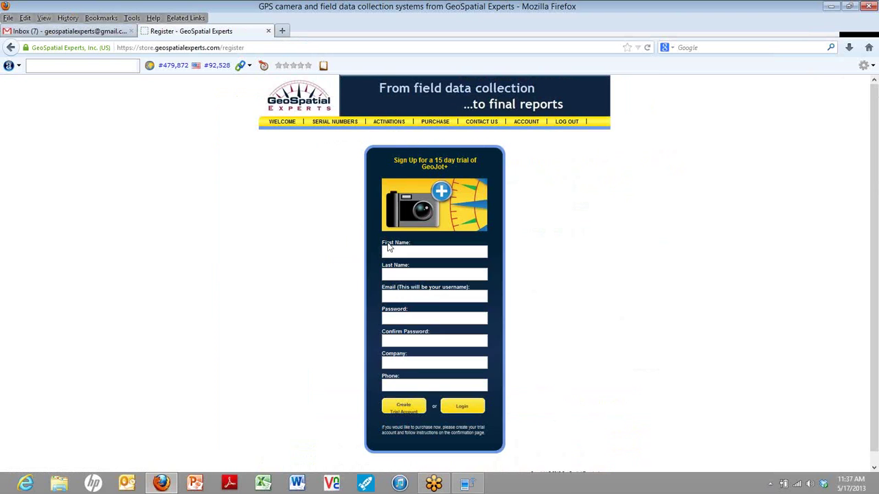
pyautogui.click(390, 252)
pyautogui.write('S')
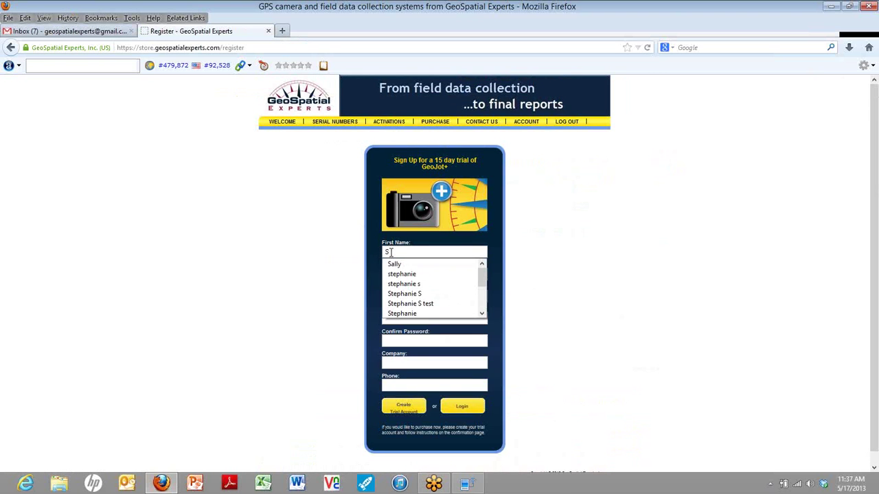
pyautogui.click(391, 264)
pyautogui.click(388, 275)
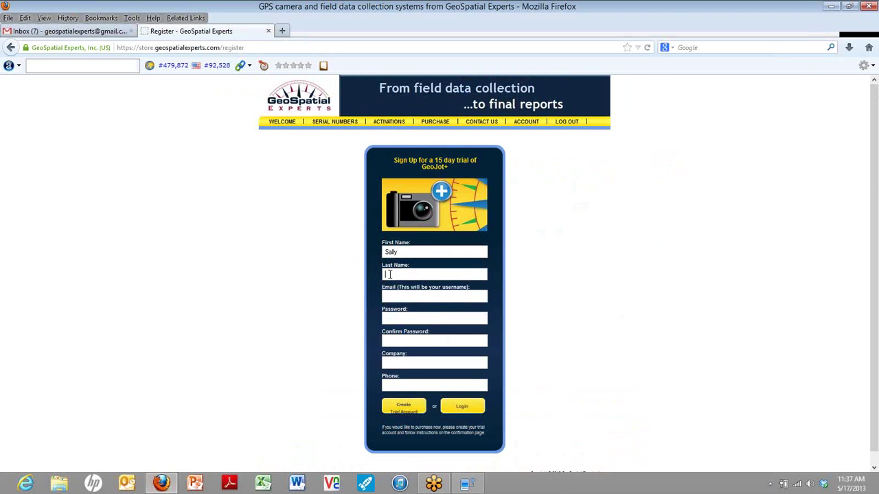
pyautogui.write('J')
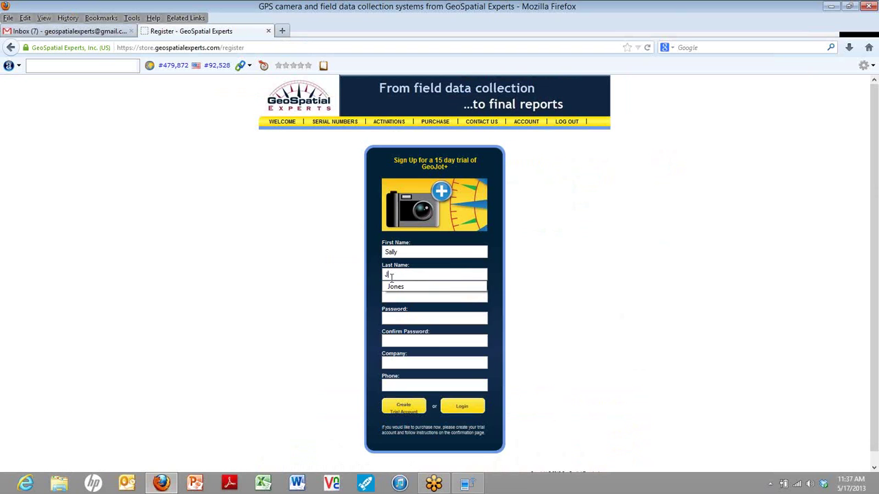
pyautogui.click(396, 286)
pyautogui.click(392, 296)
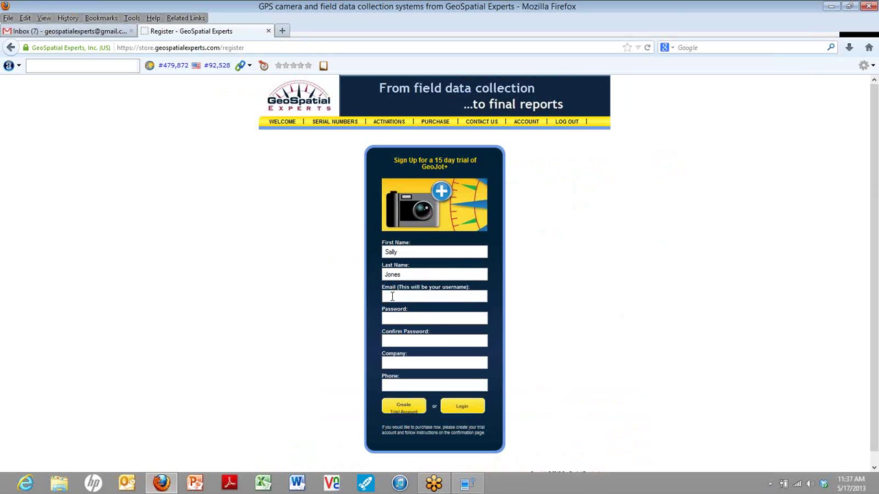
# - Enter and confirm a password, fill in the company and phone number, and create the trial account
pyautogui.press('Tab')
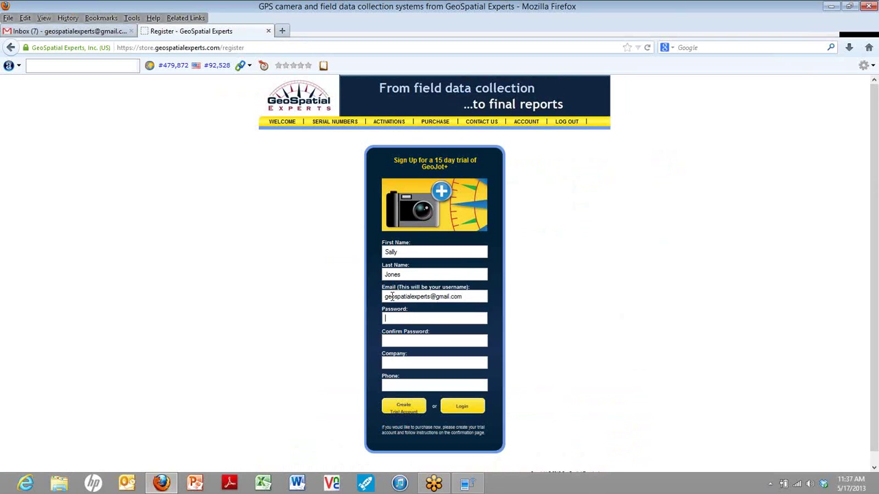
pyautogui.press('Tab')
pyautogui.press('Tab')
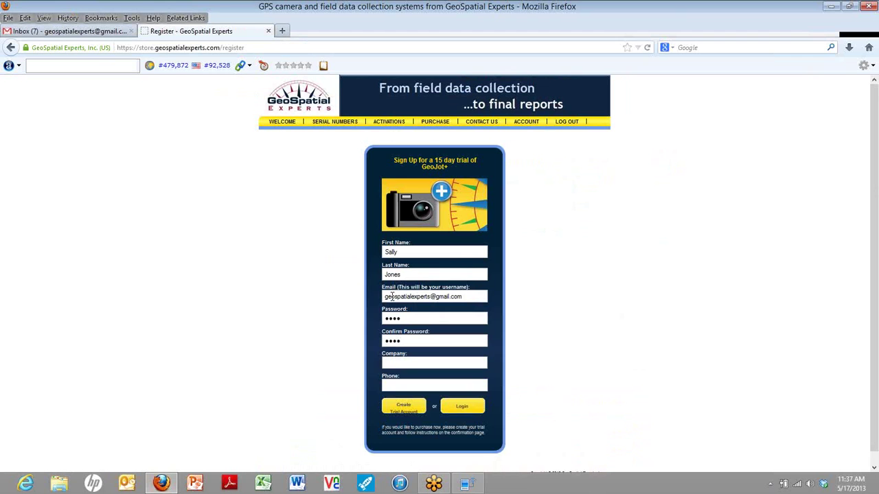
pyautogui.write('v')
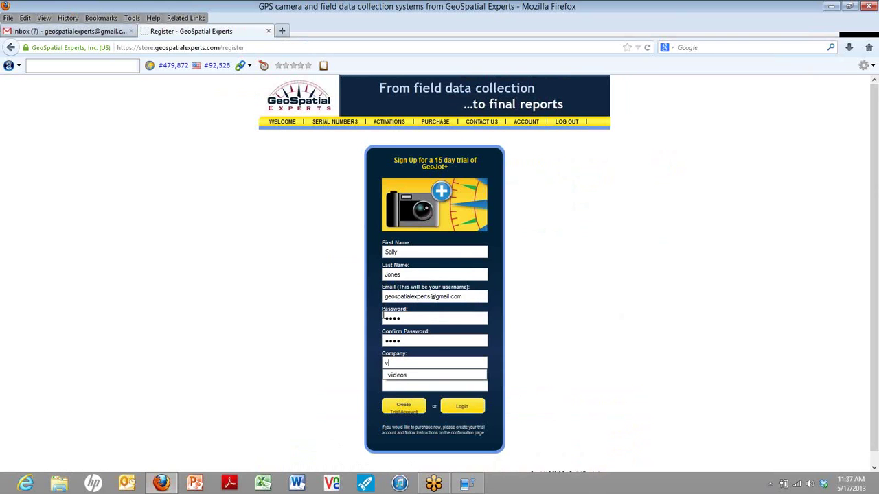
pyautogui.click(394, 377)
pyautogui.click(390, 386)
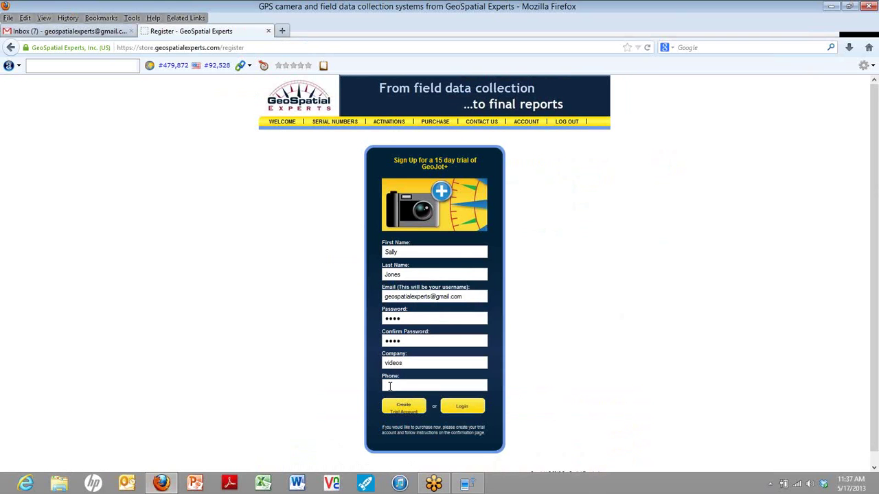
pyautogui.write('303')
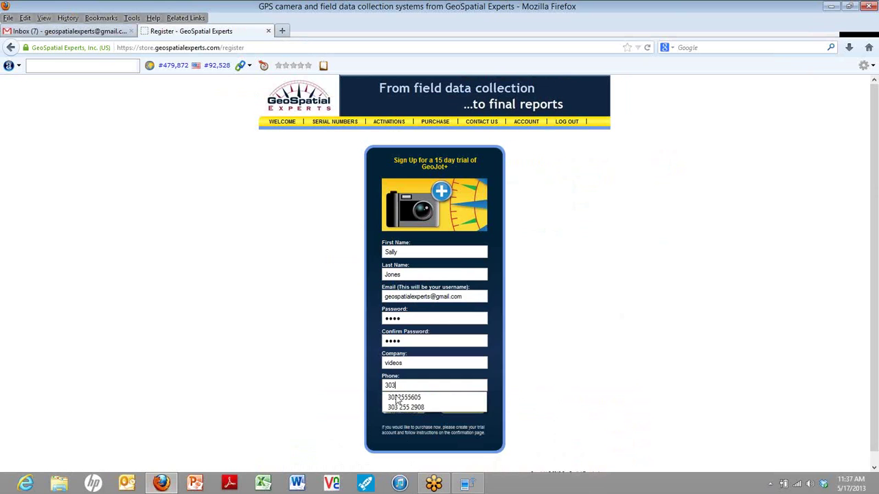
pyautogui.click(402, 409)
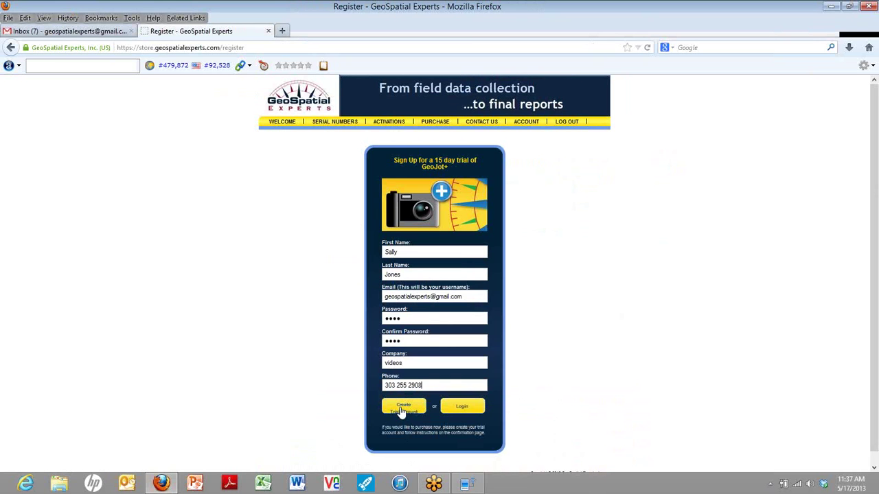
pyautogui.click(402, 410)
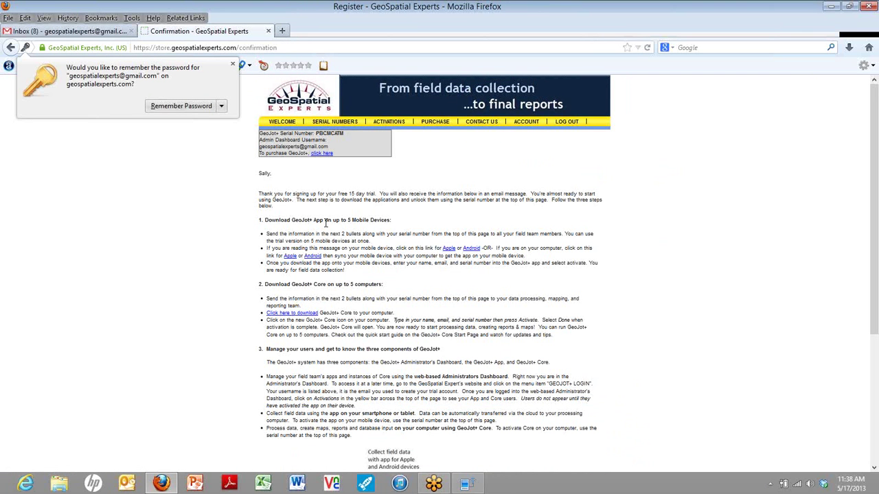
# - Dismiss Firefox's offer to remember the password on the trial confirmation page
pyautogui.click(232, 64)
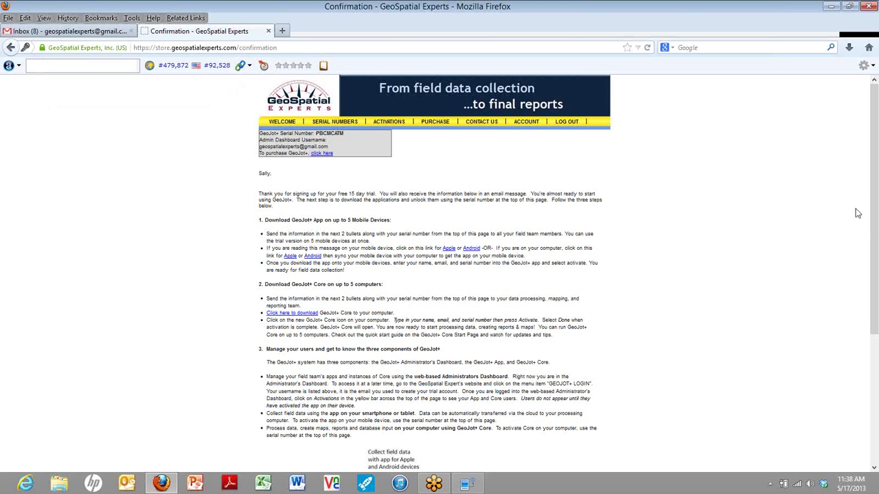
# - Scroll through the confirmation page's setup steps and back up, then minimize Firefox
pyautogui.scroll(-2, 876, 273)
pyautogui.scroll(-5, 876, 273)
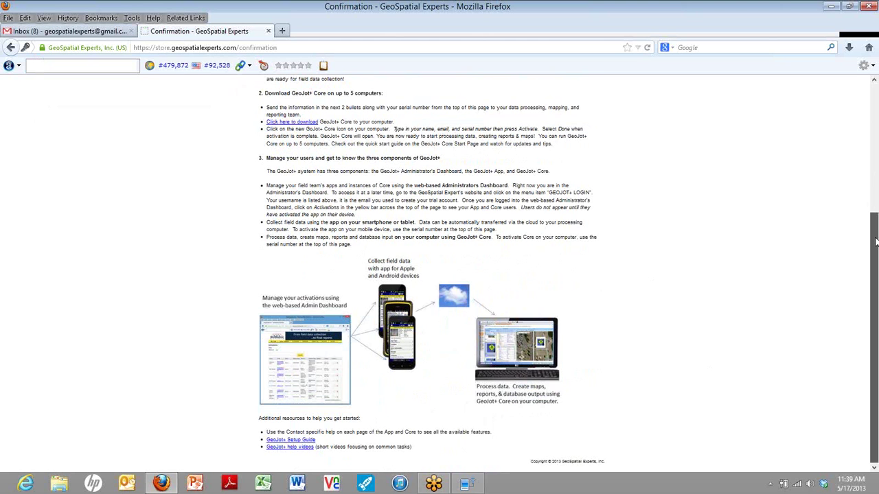
pyautogui.moveTo(875, 242); pyautogui.dragTo(877, 143)
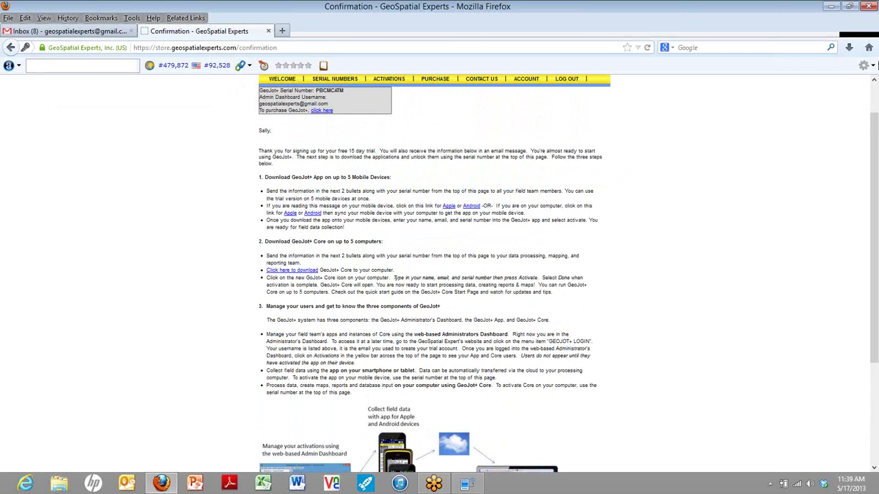
pyautogui.click(833, 8)
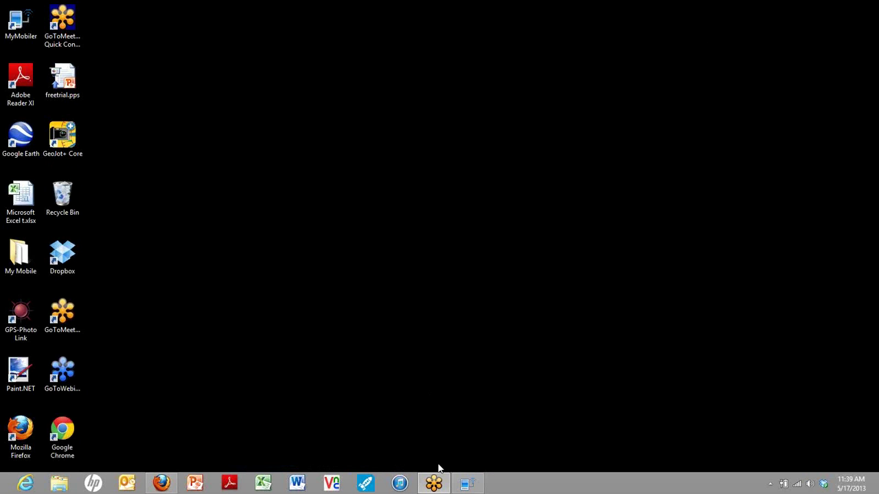
# - Bring up the MyMobiler phone mirror and open Gmail to find the GeoSpatial trial e-mail
pyautogui.click(467, 484)
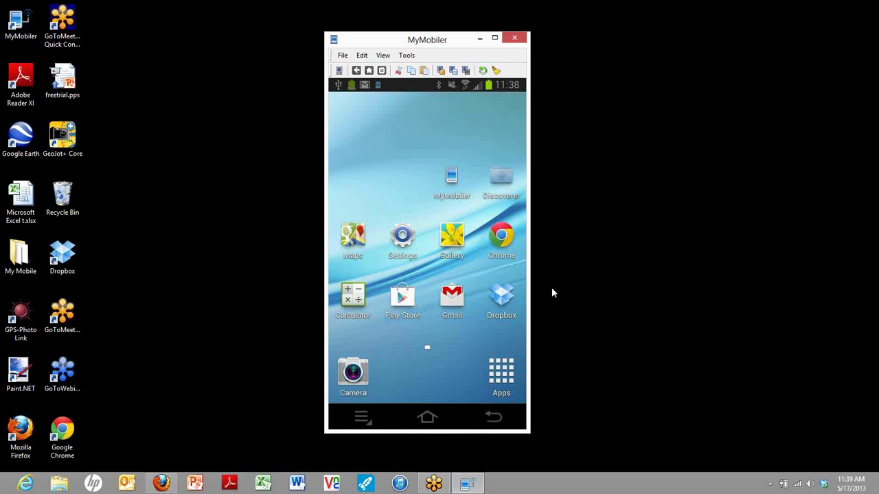
pyautogui.click(448, 301)
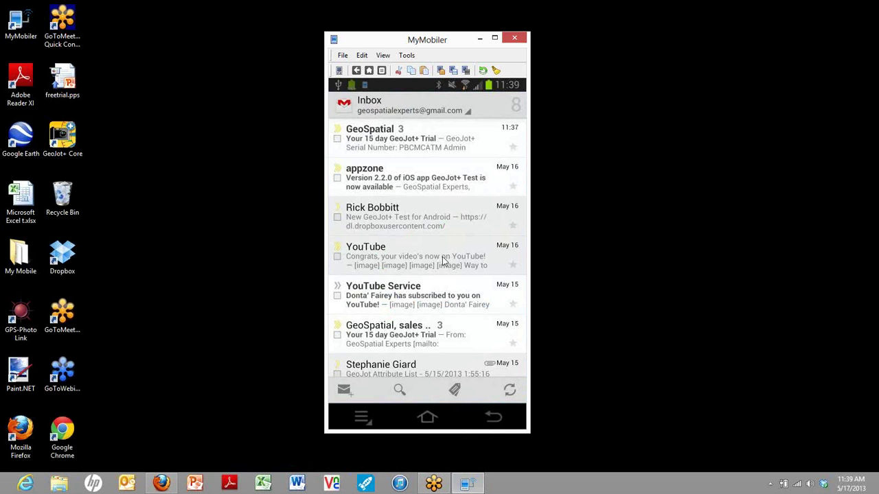
# - Open the 'Your 15 day GeoJot+ Trial' e-mail and scroll to its Android link
pyautogui.click(385, 141)
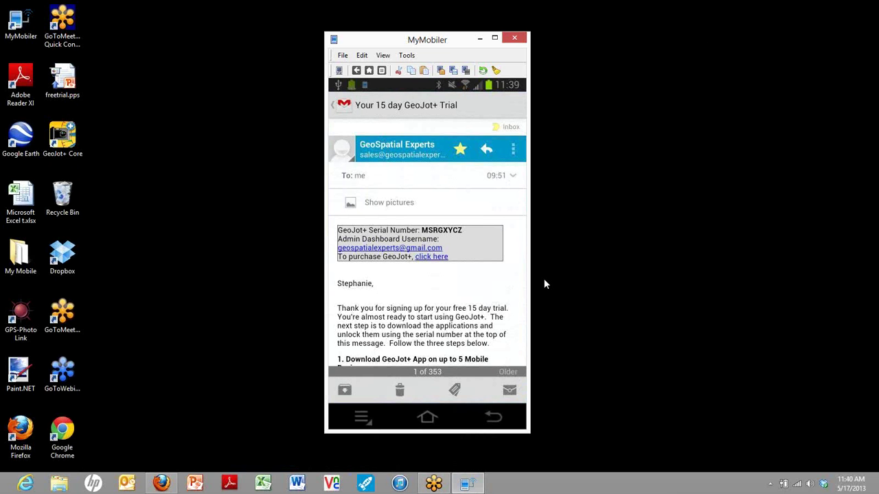
pyautogui.scroll(-1, 545, 284)
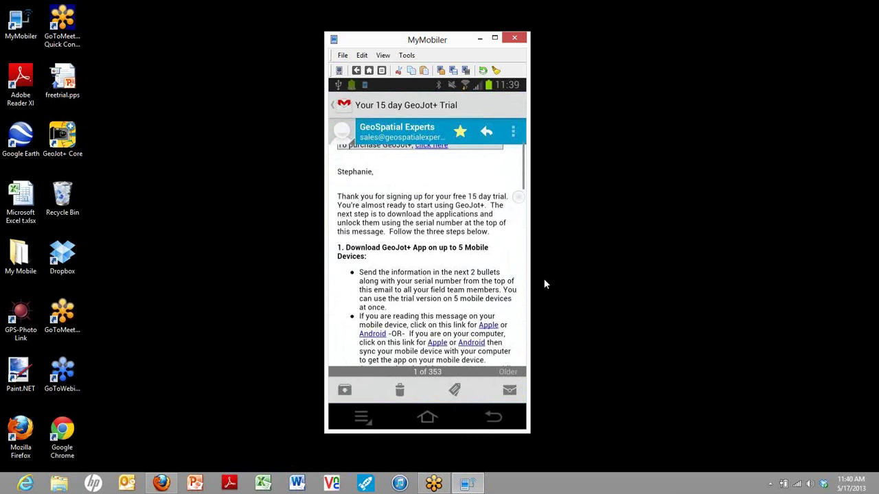
pyautogui.scroll(-1, 544, 285)
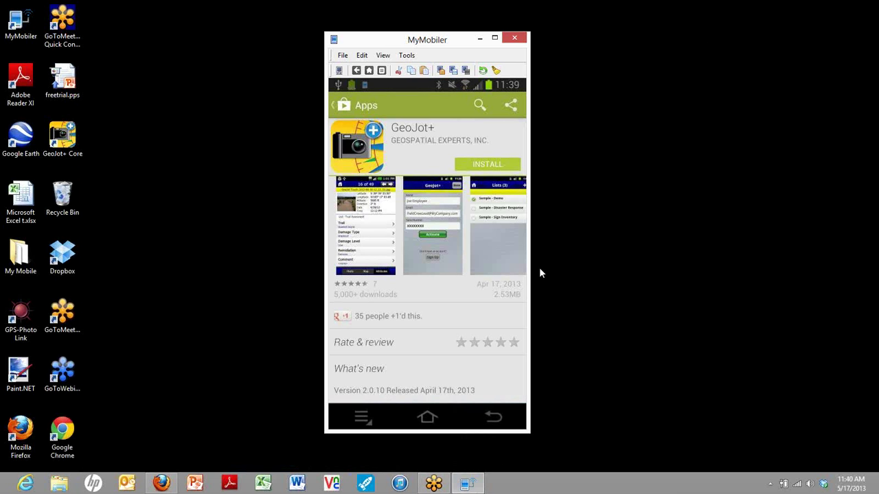
# - Install GeoJot+ from the Play Store, accept its permissions, and launch it
pyautogui.click(479, 169)
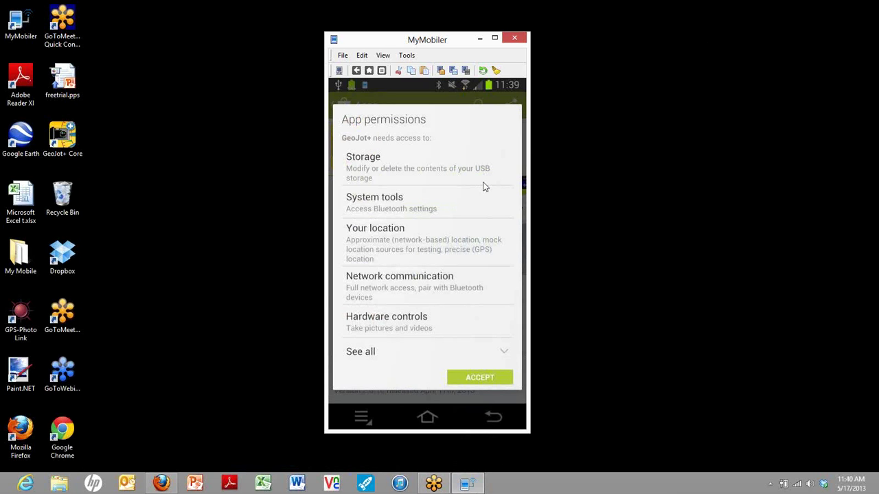
pyautogui.click(480, 379)
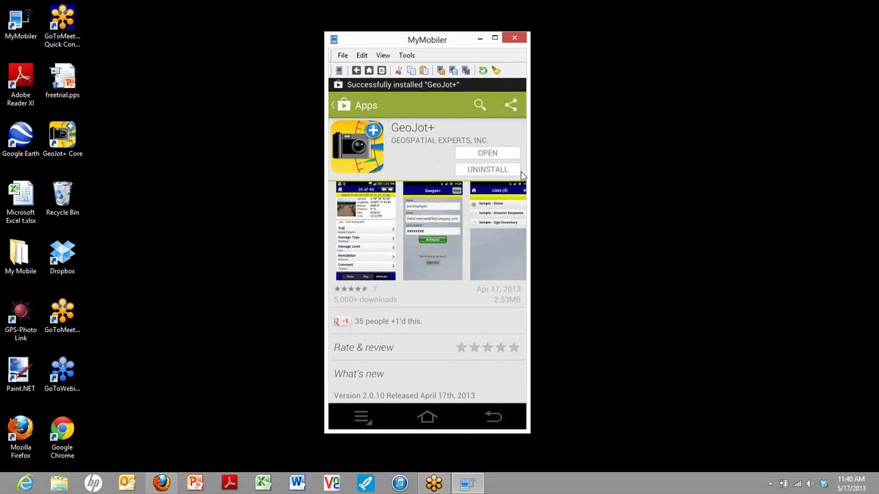
pyautogui.click(489, 154)
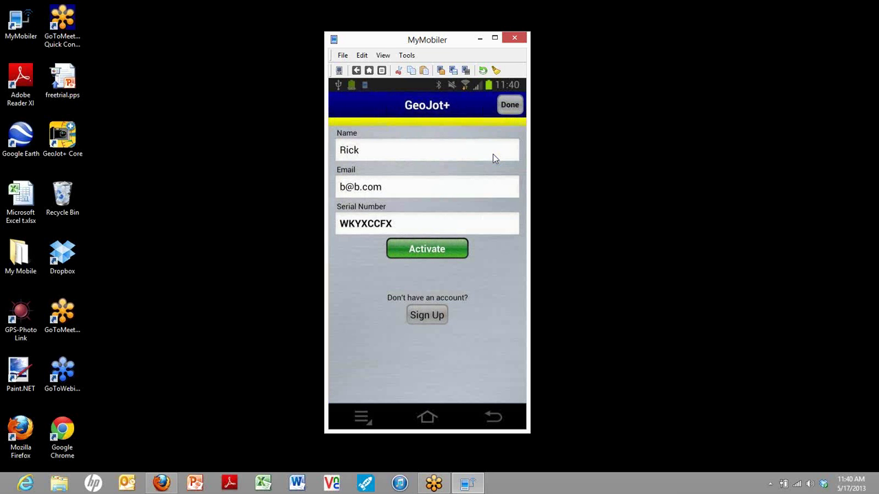
# - Replace the activation name and e-mail with the employee's name and company e-mail address
pyautogui.click(377, 152)
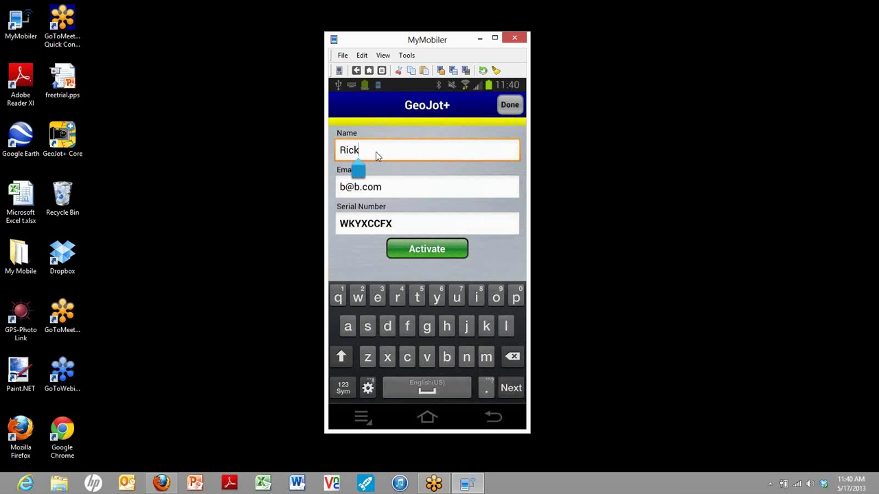
pyautogui.press('BackSpace')
pyautogui.press('BackSpace')
pyautogui.press('BackSpace')
pyautogui.press('BackSpace')
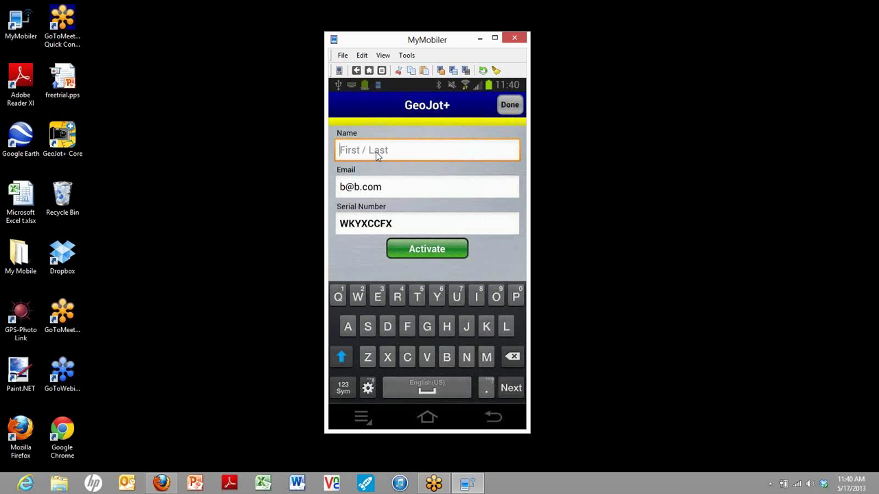
pyautogui.write('Je')
pyautogui.press('BackSpace')
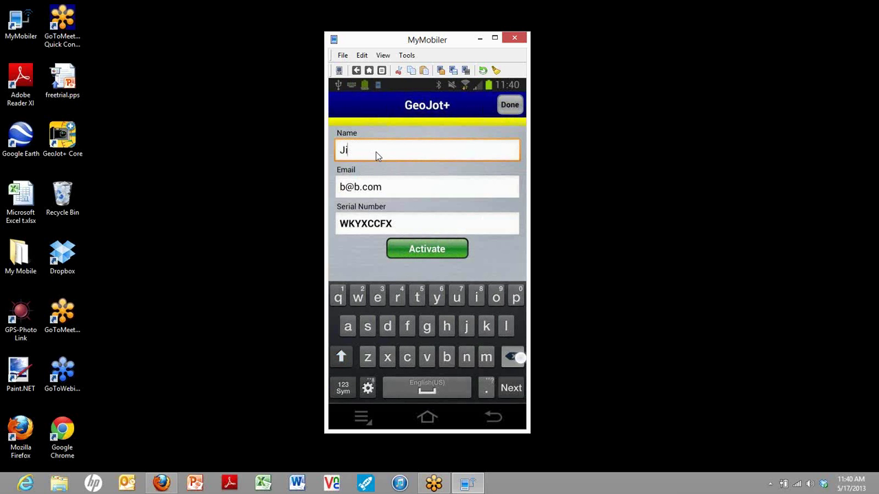
pyautogui.write('oe')
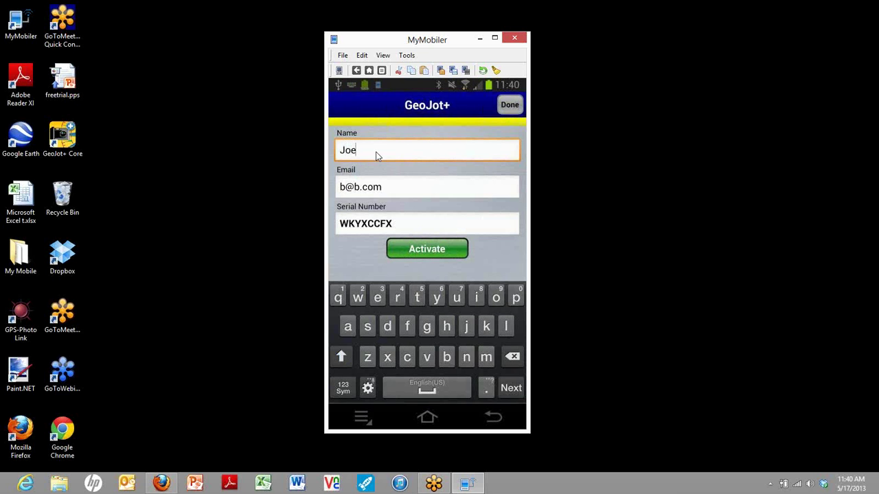
pyautogui.write(' Employee')
pyautogui.press('Tab')
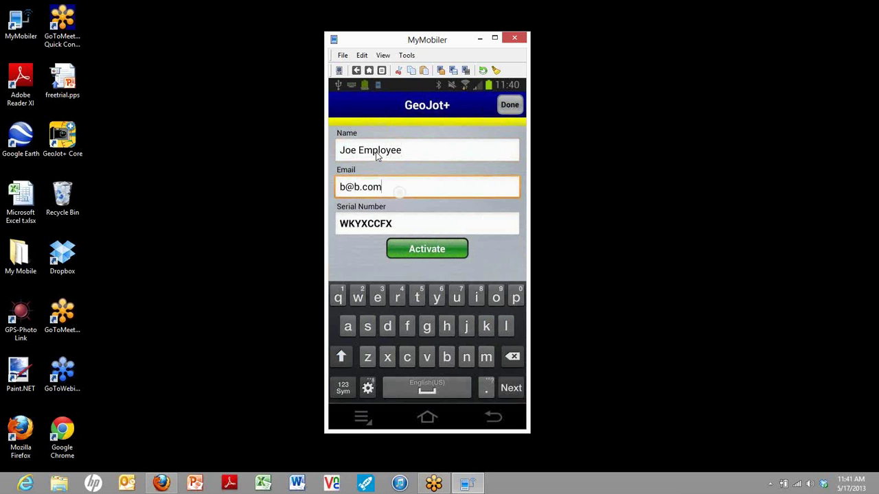
pyautogui.press('BackSpace')
pyautogui.press('BackSpace')
pyautogui.press('BackSpace')
pyautogui.press('BackSpace')
pyautogui.press('BackSpace')
pyautogui.press('BackSpace')
pyautogui.press('BackSpace')
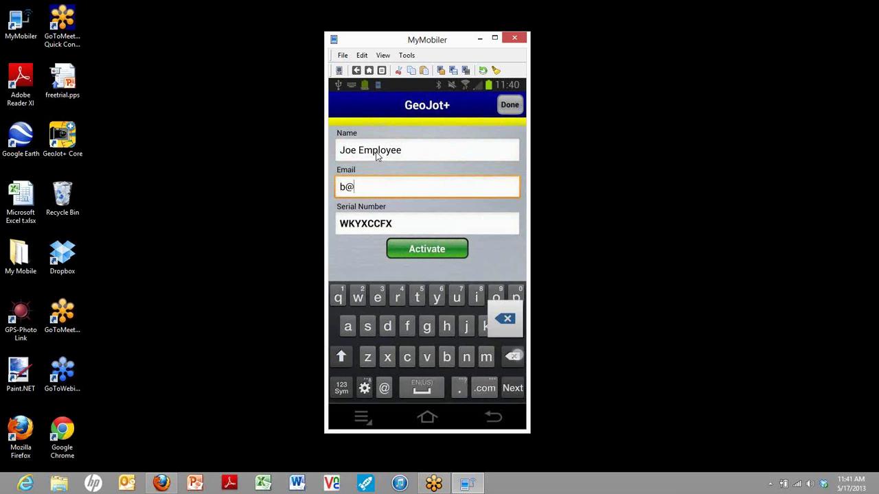
pyautogui.write('je')
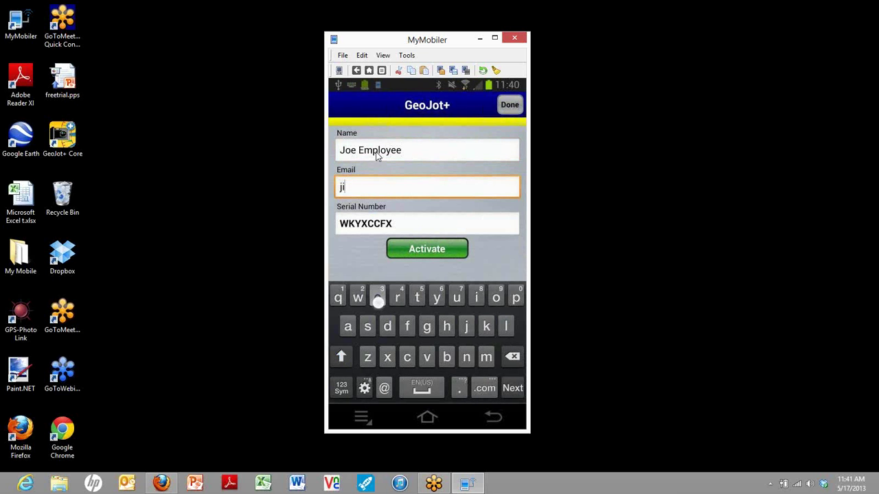
pyautogui.press('BackSpace')
pyautogui.write('o')
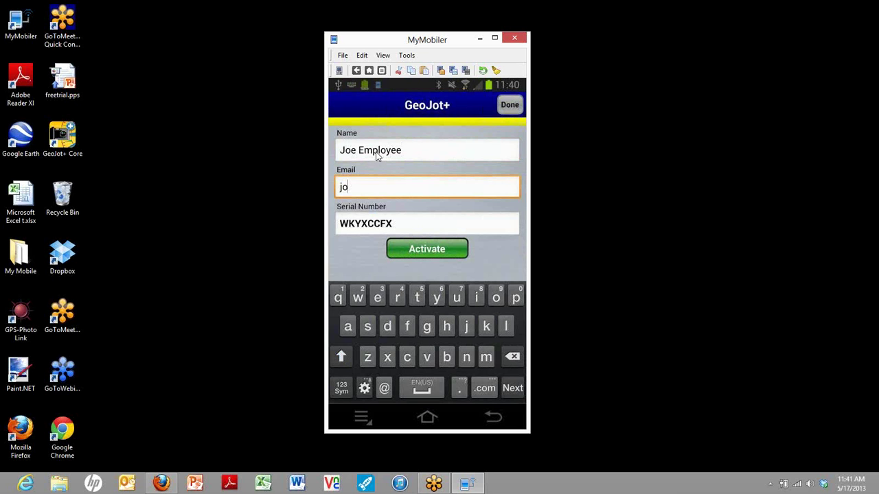
pyautogui.write('e@co')
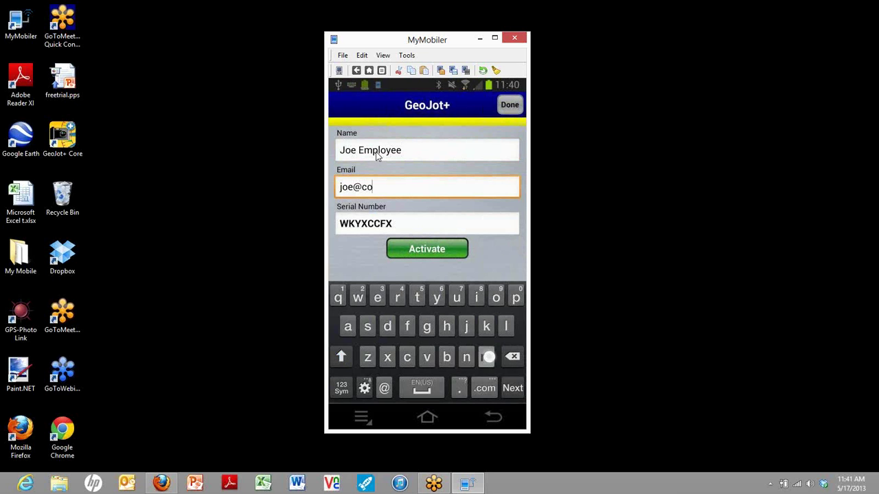
pyautogui.write('mpa')
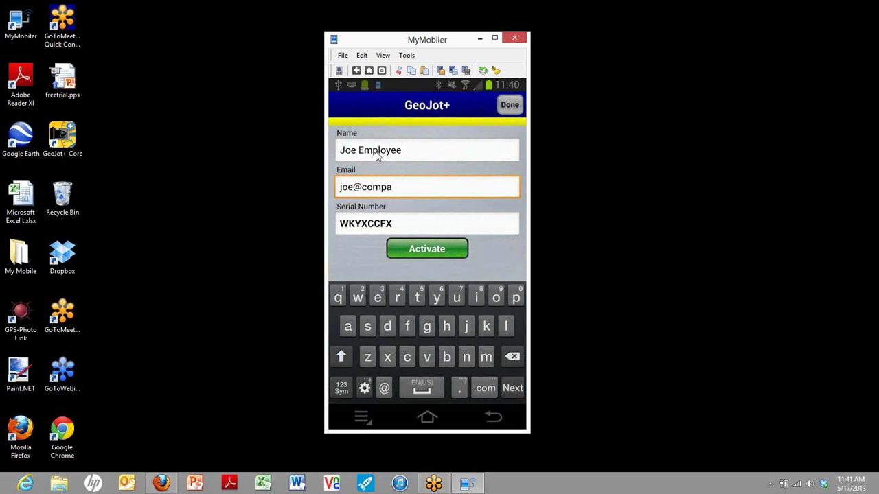
pyautogui.write('ny.com')
# - Enter the trial serial number and submit the form to activate the app
pyautogui.press('Tab')
pyautogui.press('BackSpace')
pyautogui.press('BackSpace')
pyautogui.press('BackSpace')
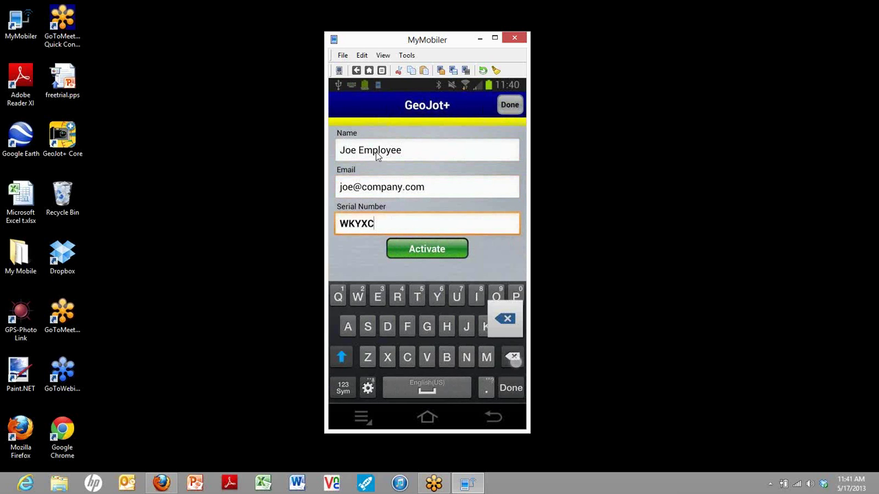
pyautogui.press('BackSpace')
pyautogui.press('BackSpace')
pyautogui.press('BackSpace')
pyautogui.press('BackSpace')
pyautogui.press('BackSpace')
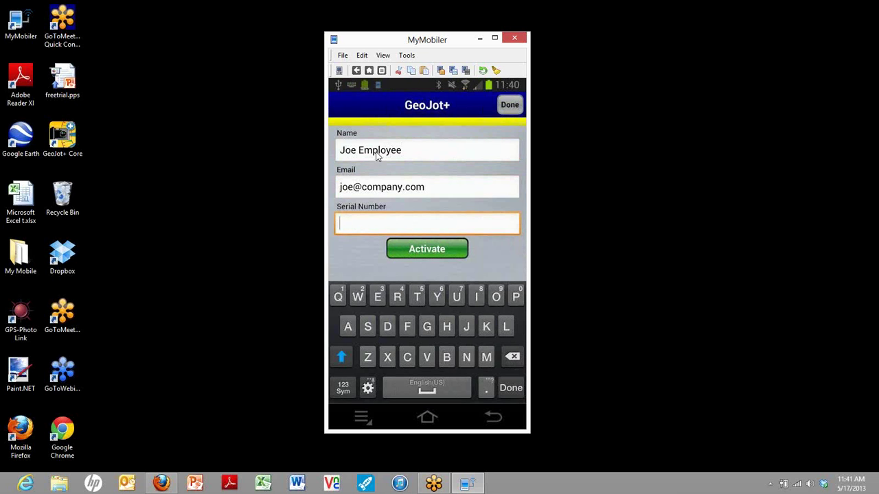
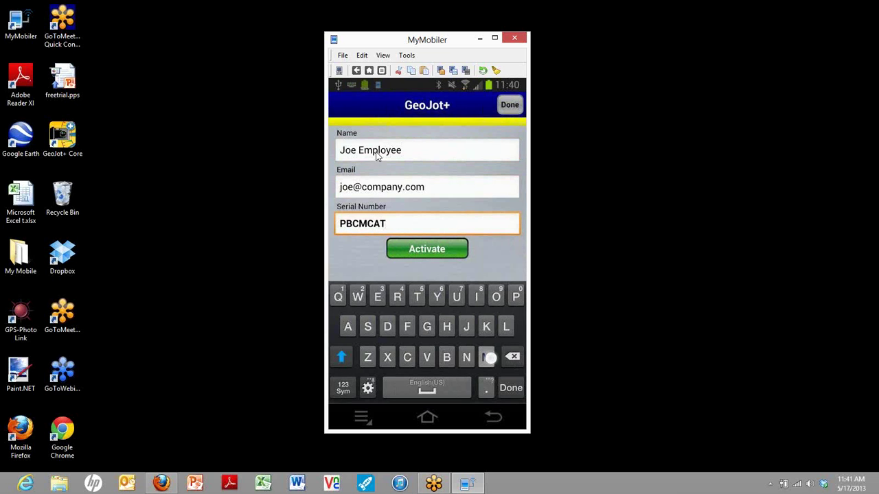
pyautogui.press('Return')
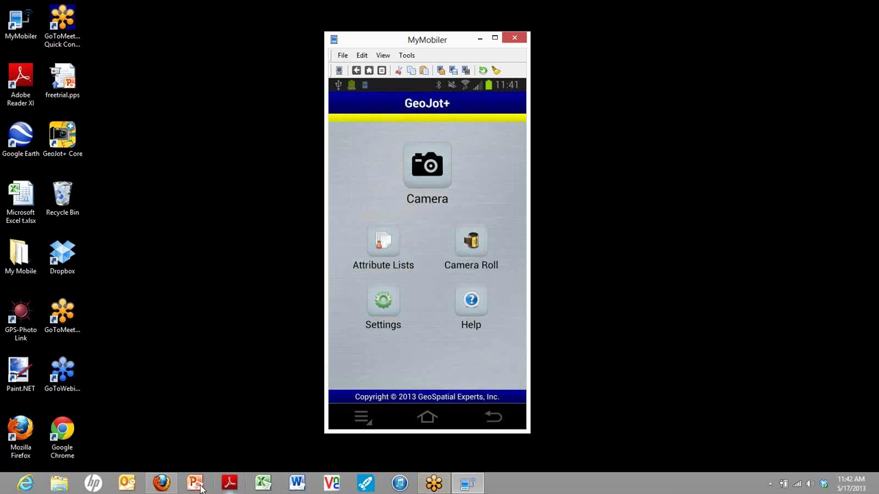
# - Hide the MyMobiler window with Win+D to reveal the desktop
pyautogui.press('super+d')
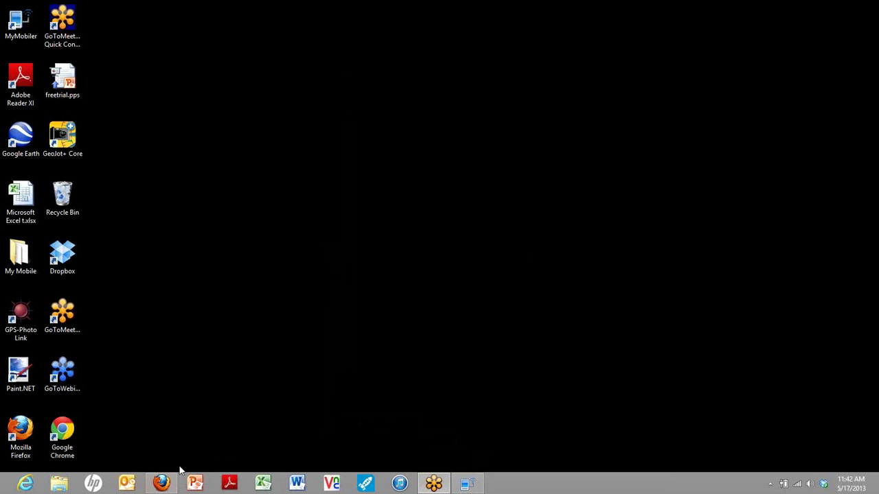
pyautogui.click(160, 484)
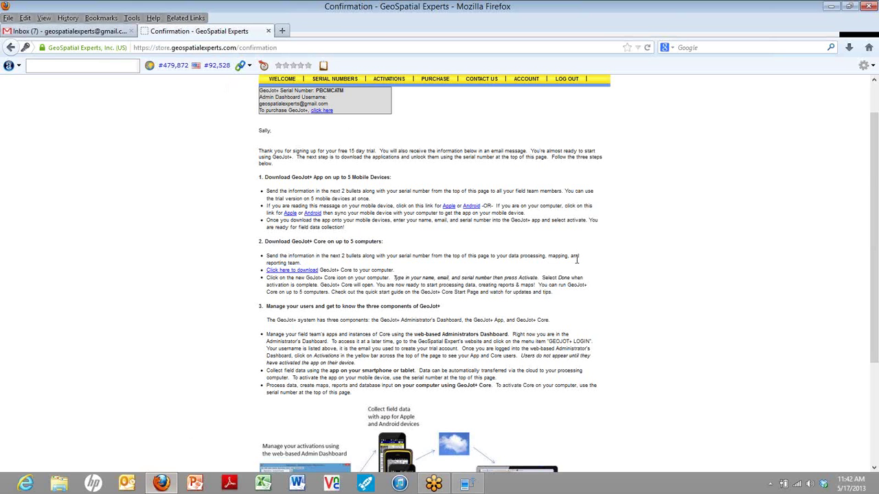
pyautogui.click(303, 272)
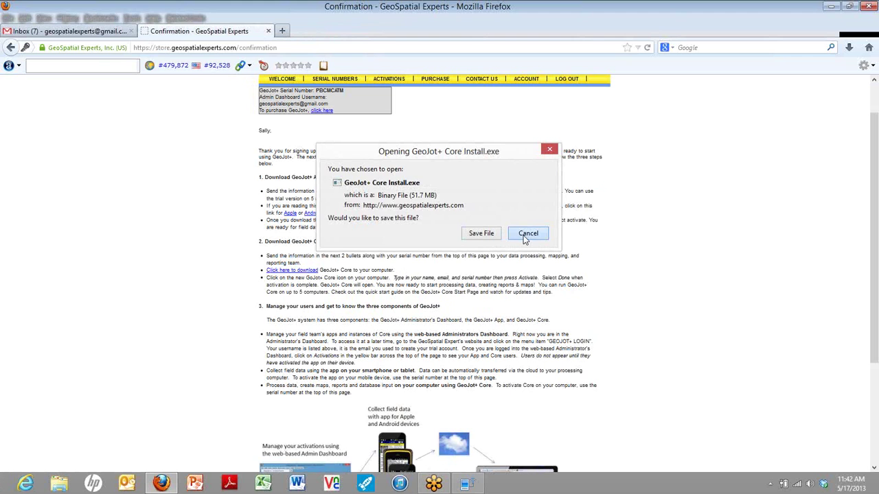
pyautogui.click(526, 234)
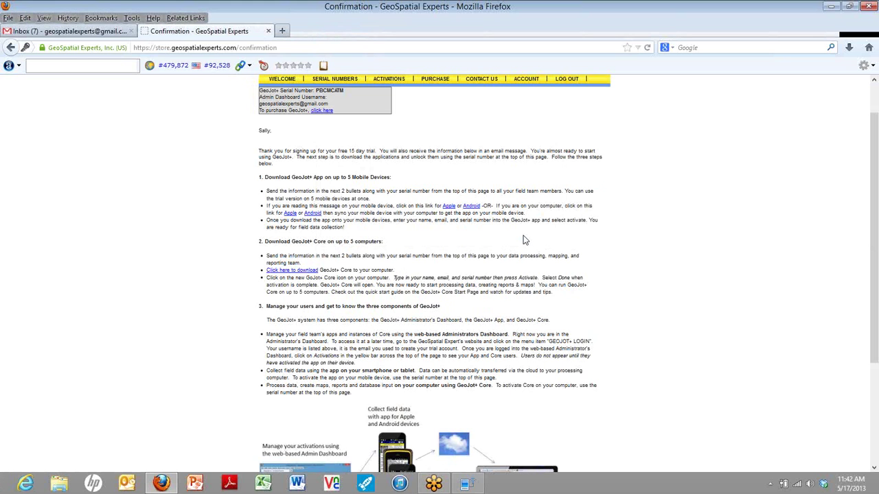
pyautogui.click(829, 9)
# - Launch GeoJot+ Core from its desktop shortcut and enter the employee's name for activation
pyautogui.click(68, 130)
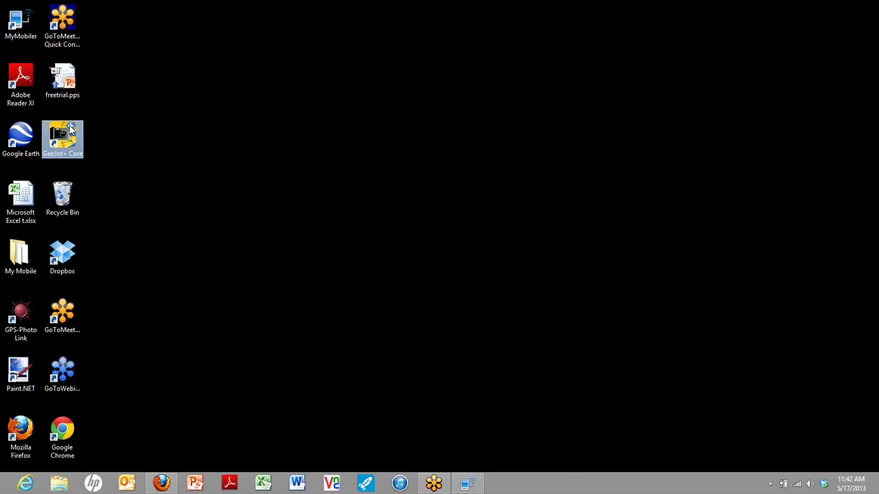
pyautogui.doubleClick(69, 131)
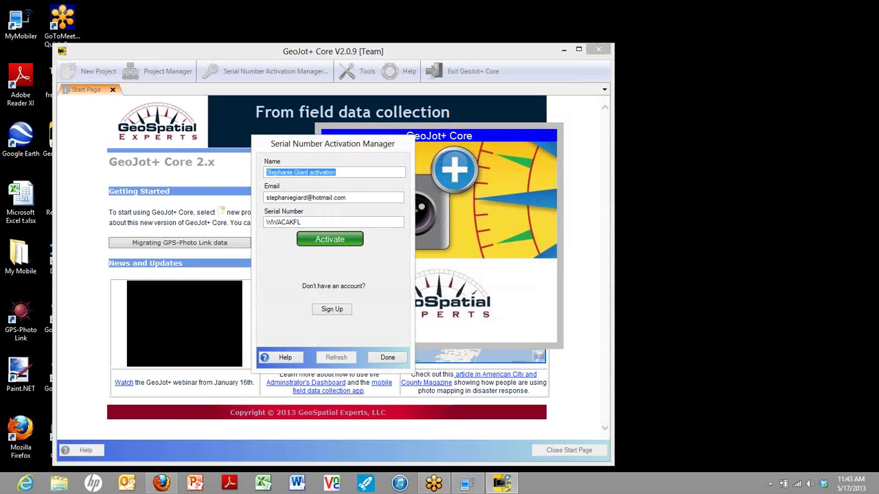
pyautogui.write('Joe E')
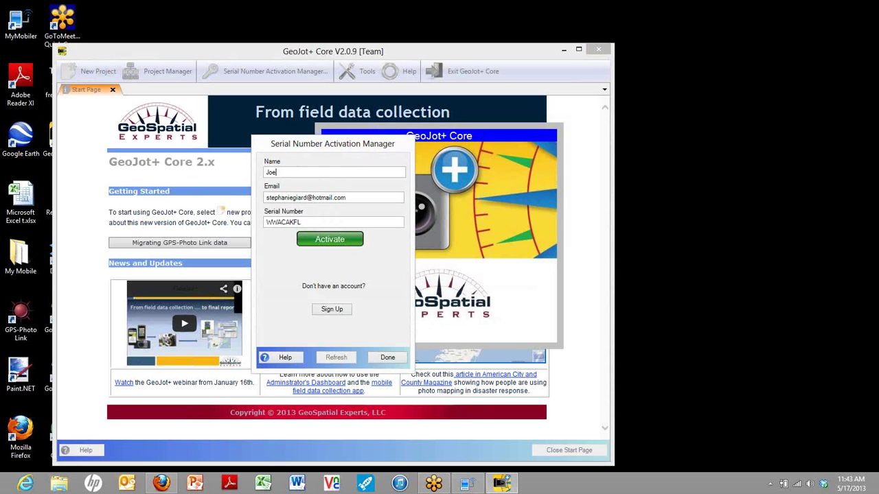
pyautogui.press('BackSpace')
pyautogui.press('BackSpace')
pyautogui.press('BackSpace')
pyautogui.press('BackSpace')
pyautogui.press('BackSpace')
pyautogui.write('Sam Employee')
# - Fill in the employee's company e-mail and the trial serial number
pyautogui.press('Tab')
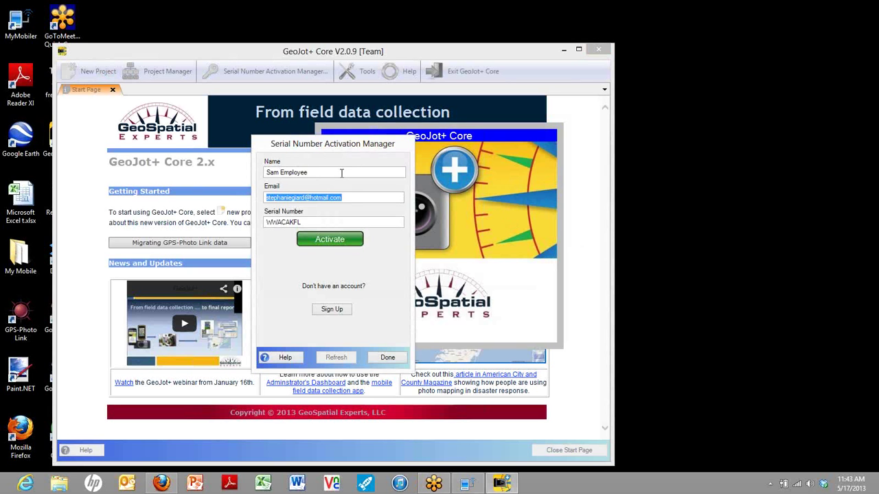
pyautogui.write('sam')
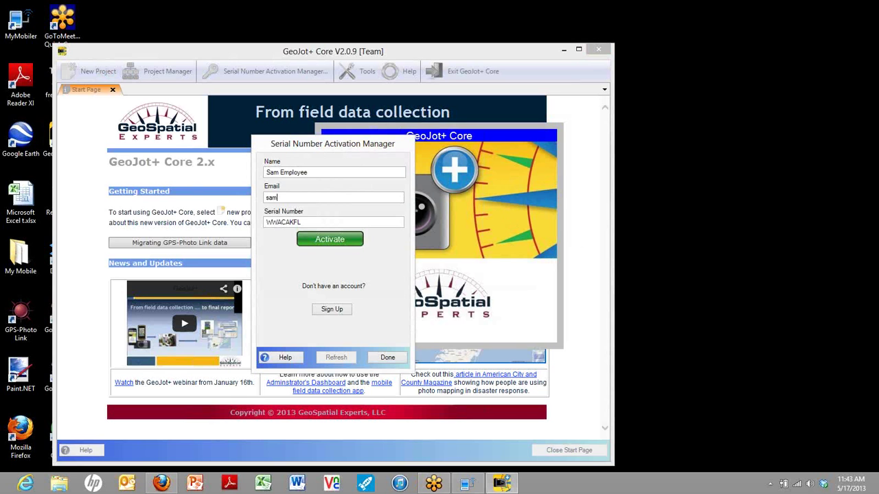
pyautogui.write('@company.com')
pyautogui.press('Tab')
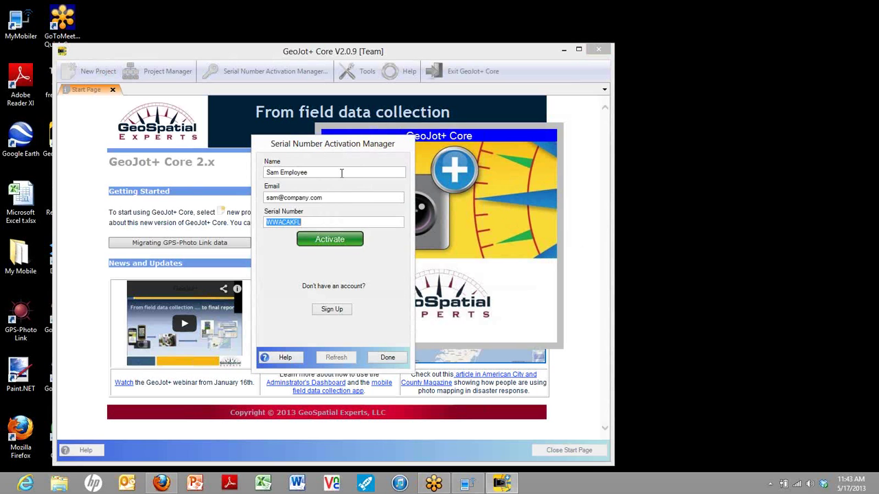
# - Activate the GeoJot+ Core trial, maximize the window, and check the activation expiring Jun 01, 2013
pyautogui.click(332, 244)
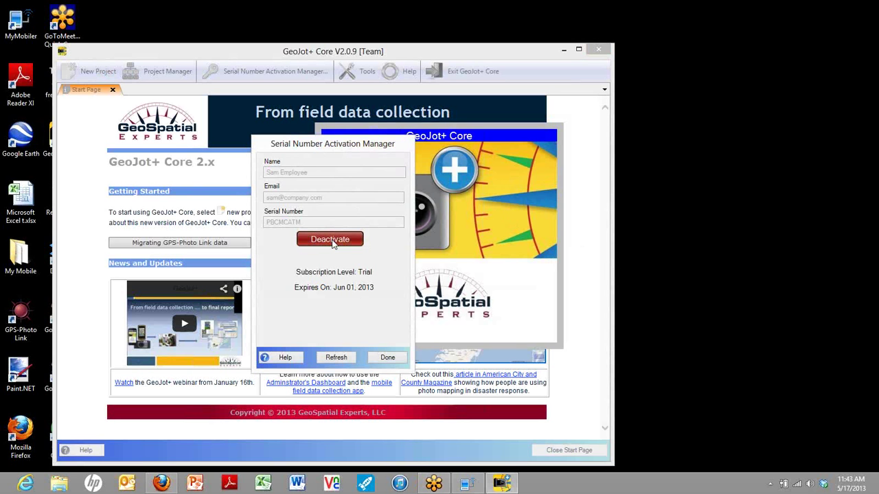
pyautogui.click(385, 357)
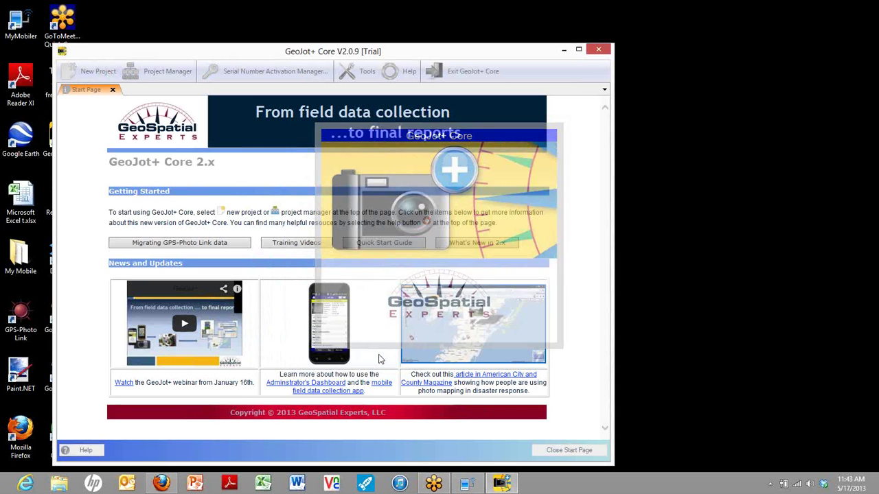
pyautogui.click(576, 52)
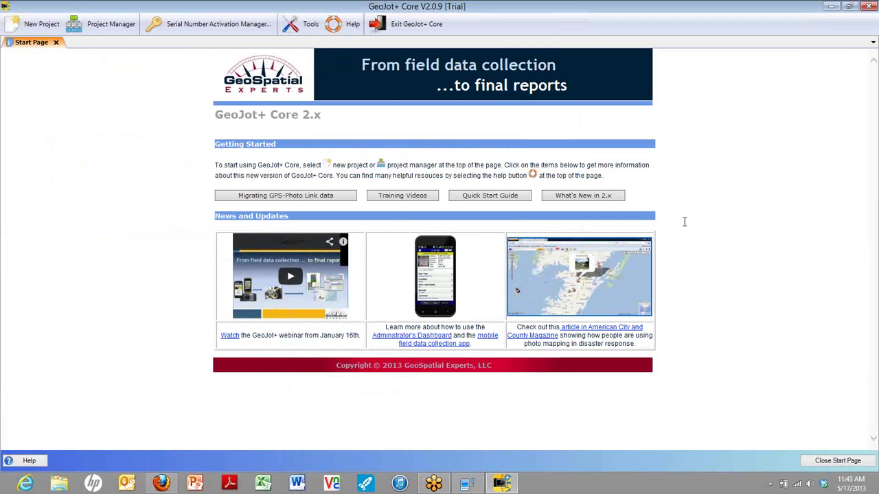
pyautogui.click(219, 30)
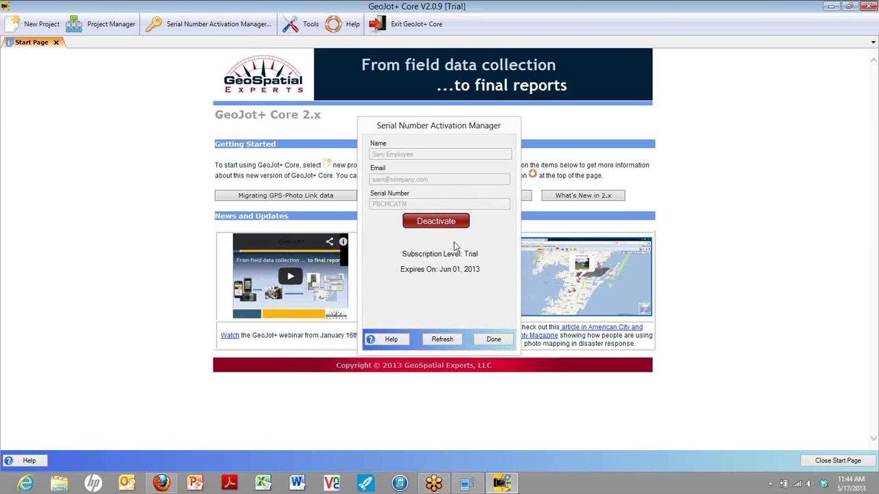
pyautogui.click(495, 339)
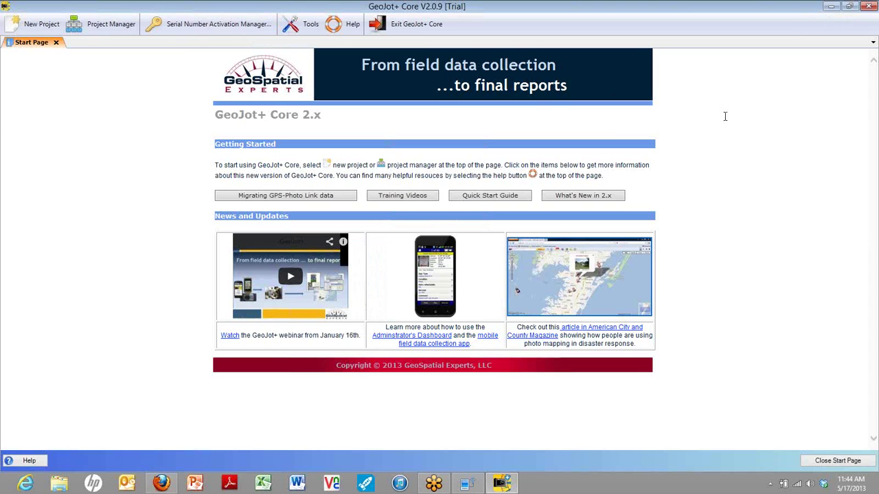
# - Open the Project Manager in GeoJot+ Core, then return to Firefox's trial confirmation page
pyautogui.click(76, 26)
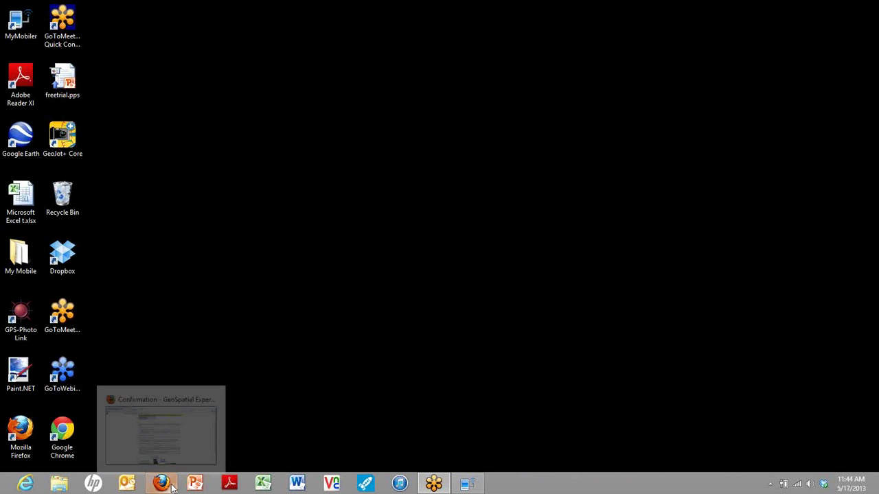
pyautogui.click(172, 486)
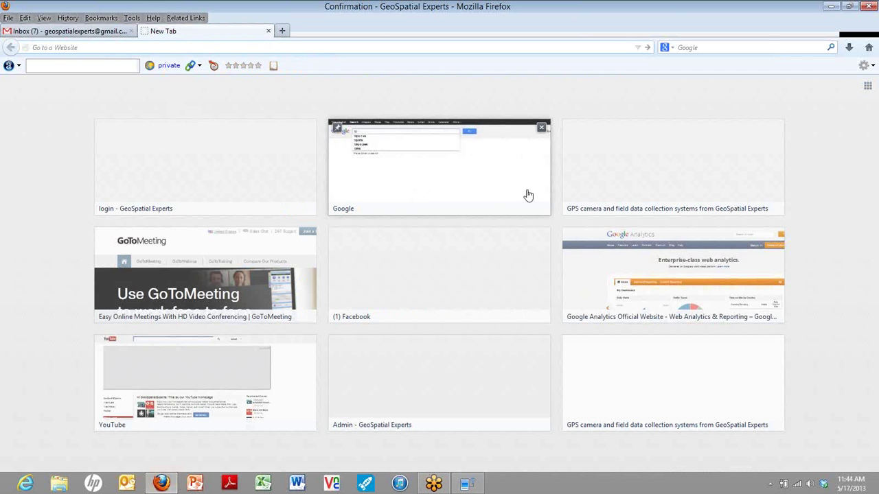
# - Log out of the GeoJot+ Administrator's Dashboard, then return via the homepage to the admin login
pyautogui.click(614, 197)
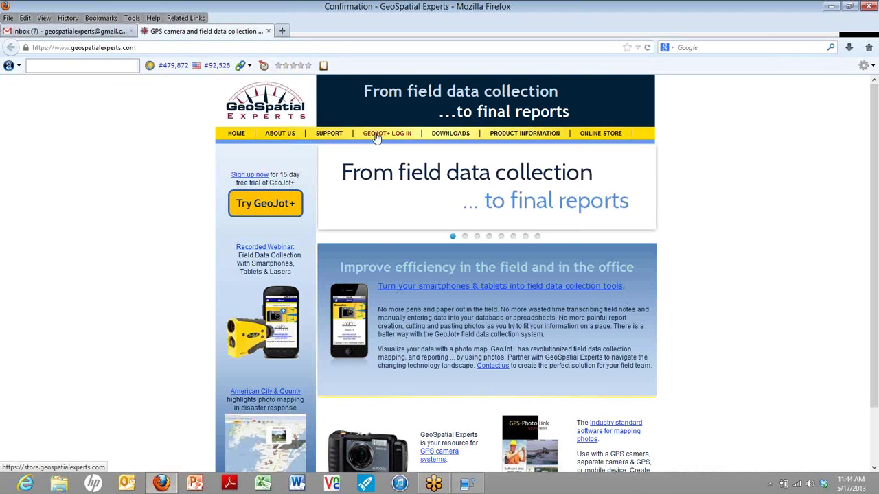
pyautogui.click(395, 140)
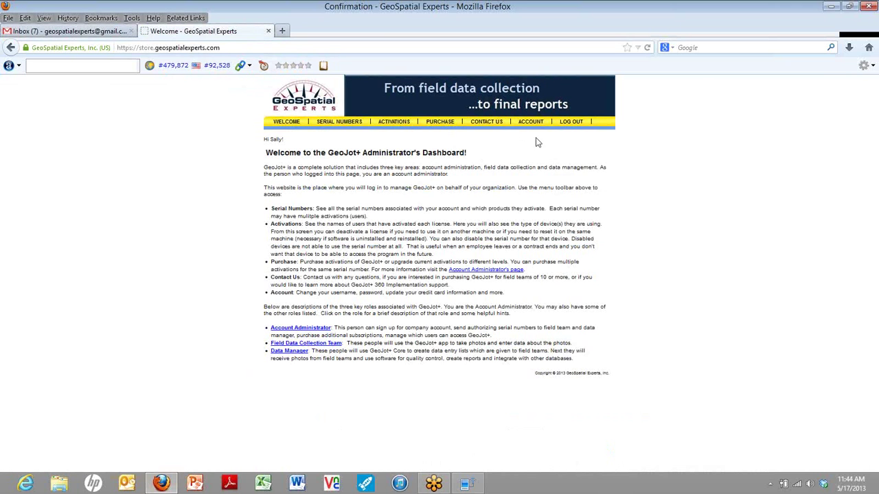
pyautogui.click(570, 126)
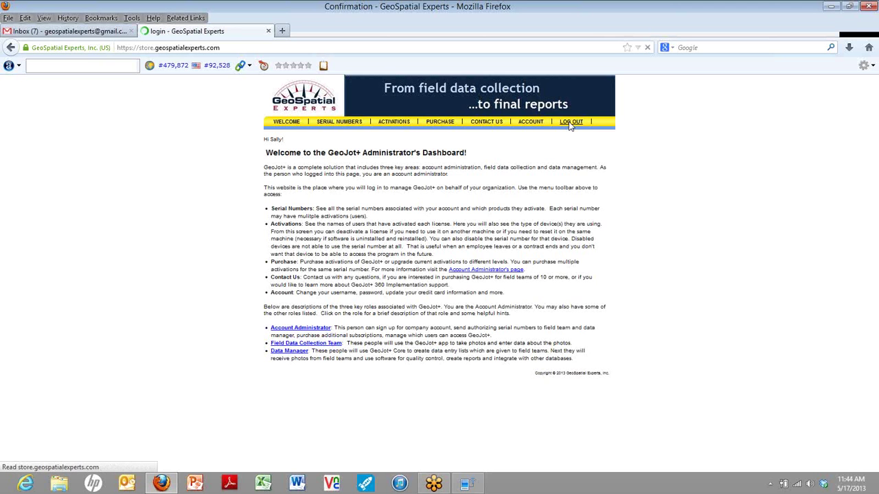
pyautogui.click(294, 108)
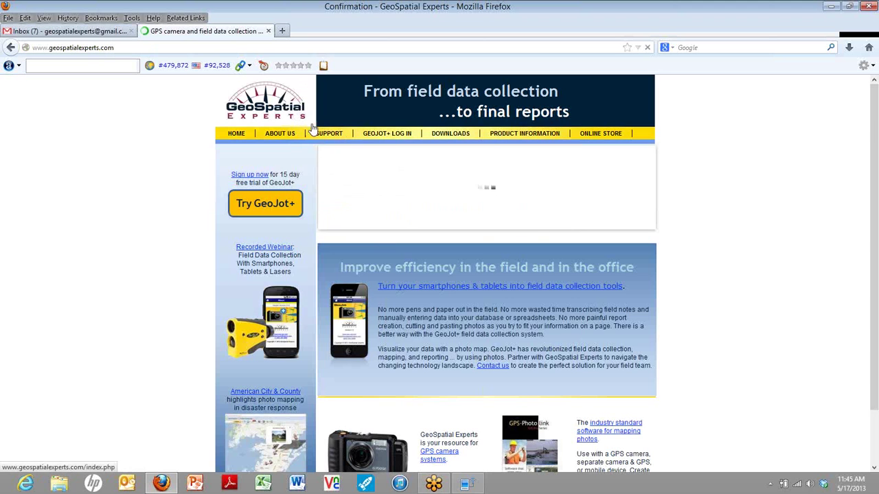
pyautogui.click(384, 136)
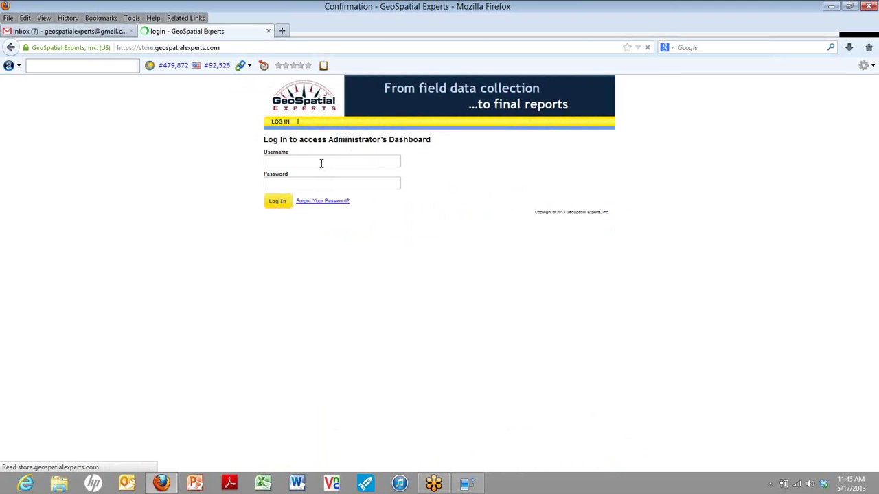
# - Sign in with the administrator e-mail and password, declining Firefox's offer to save the password
pyautogui.click(320, 164)
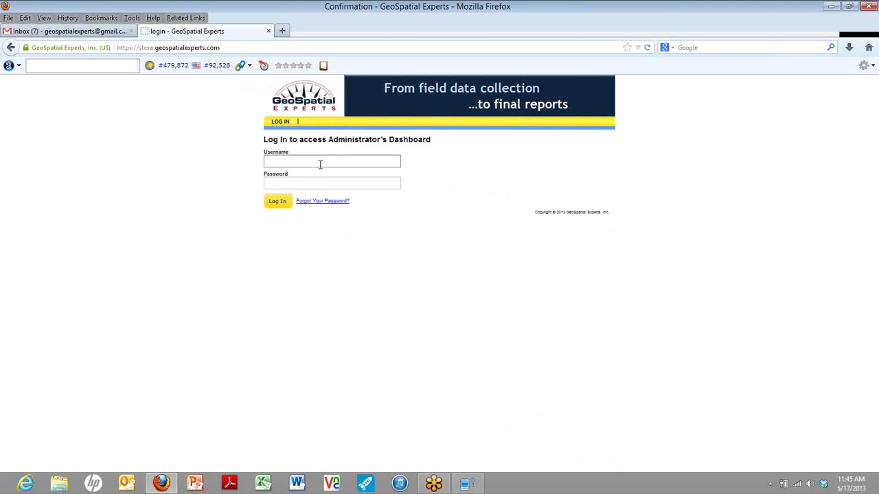
pyautogui.press('Tab')
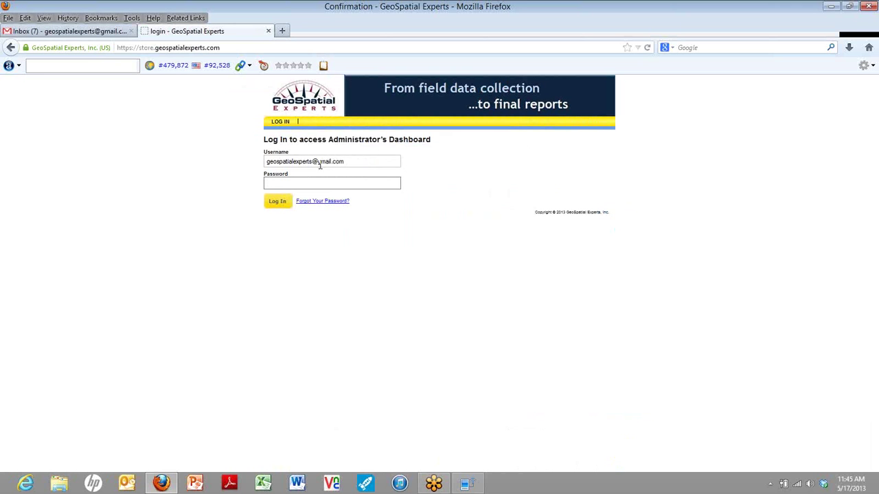
pyautogui.write('••••')
pyautogui.click(278, 203)
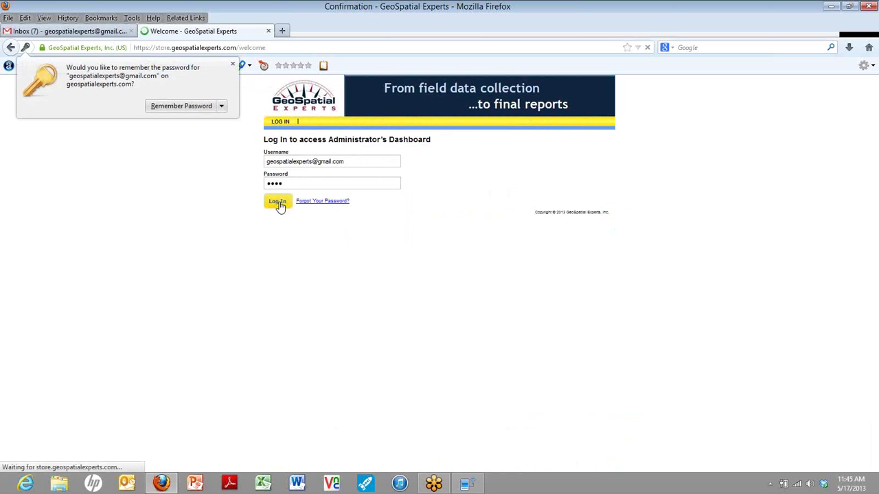
pyautogui.click(232, 66)
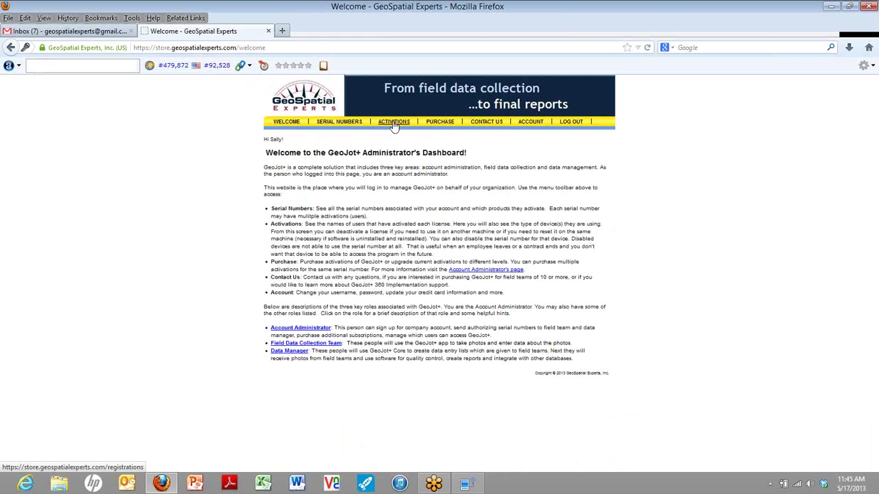
# - Check the App and Core trial serial numbers (5 activations, 1 used each), then open the activations list
pyautogui.click(339, 123)
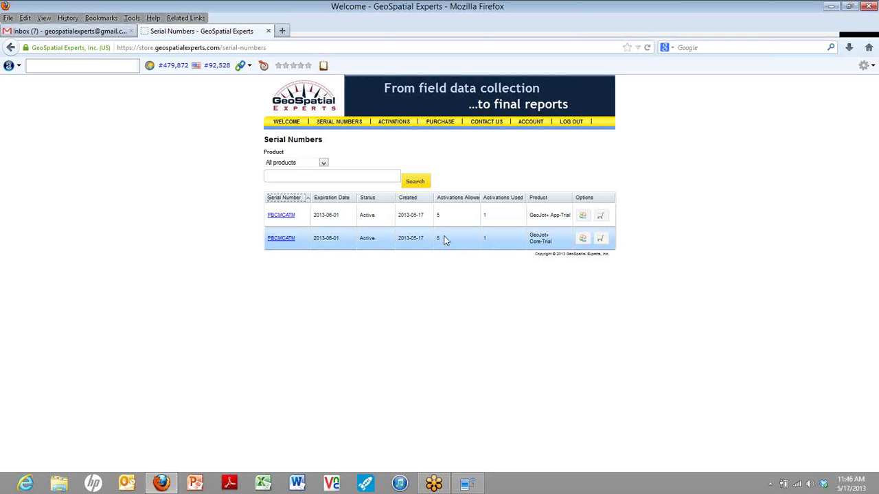
pyautogui.click(396, 127)
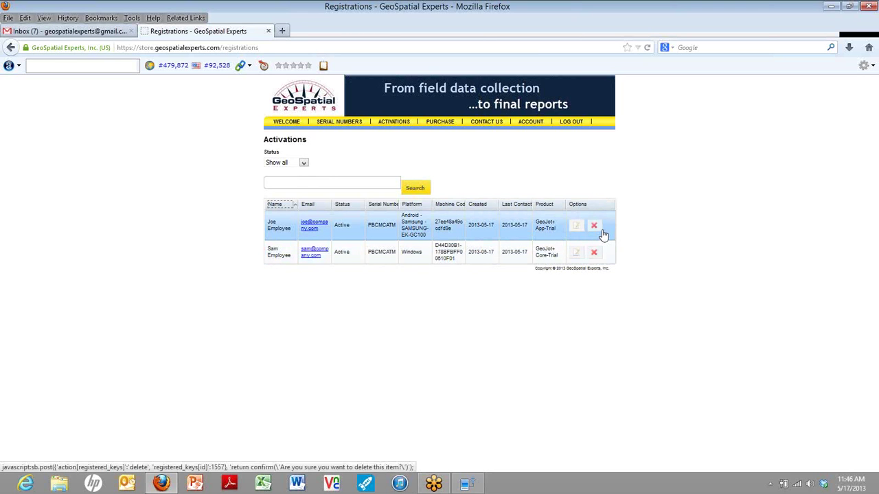
# - Select the Android App-Trial activation row created 2013-05-17
pyautogui.click(579, 232)
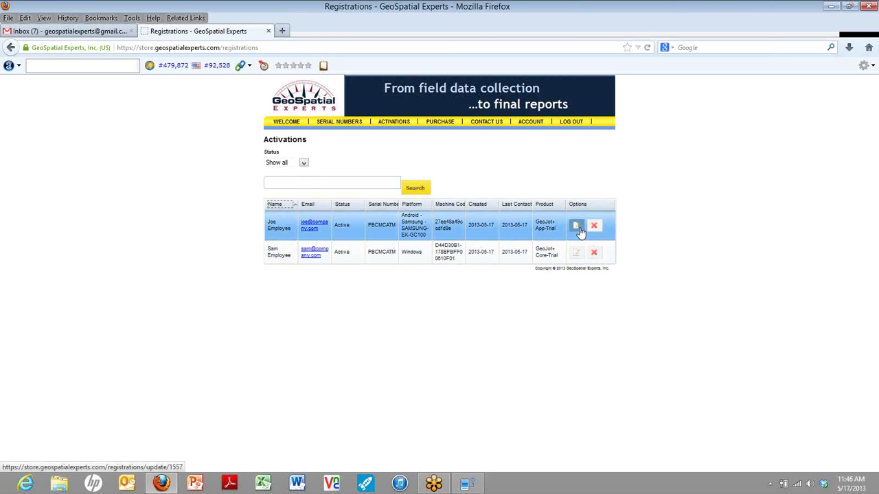
# - Change the Android App-Trial activation's status to Deactivated and save it
pyautogui.click(579, 230)
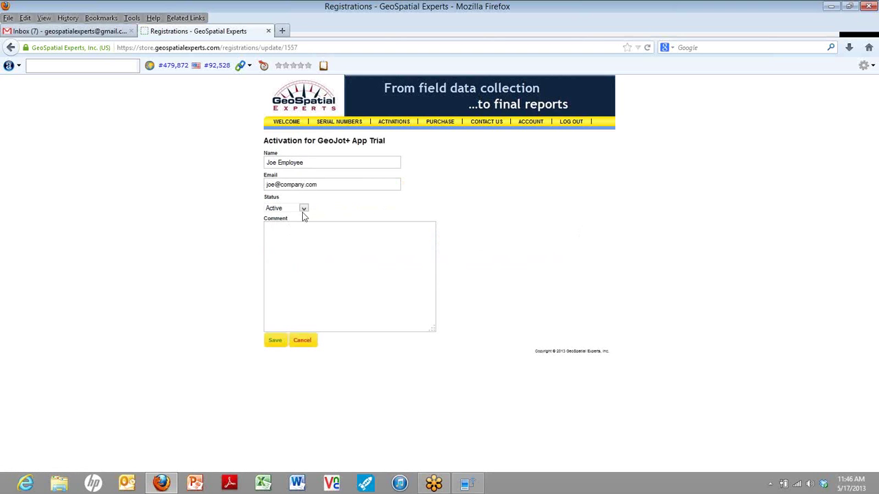
pyautogui.click(303, 208)
pyautogui.click(289, 224)
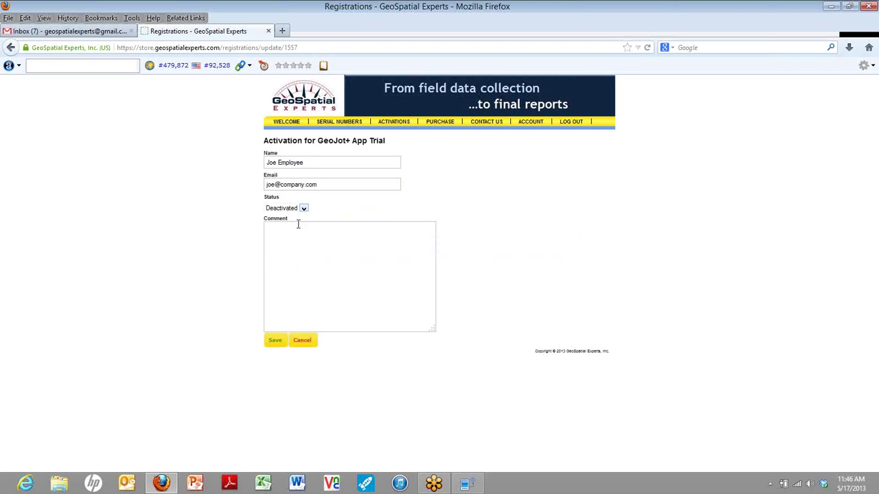
pyautogui.click(275, 340)
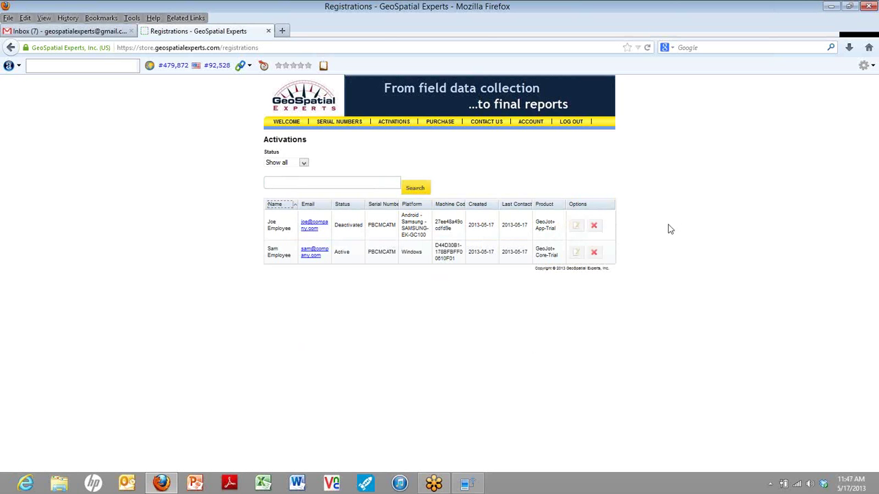
pyautogui.click(577, 228)
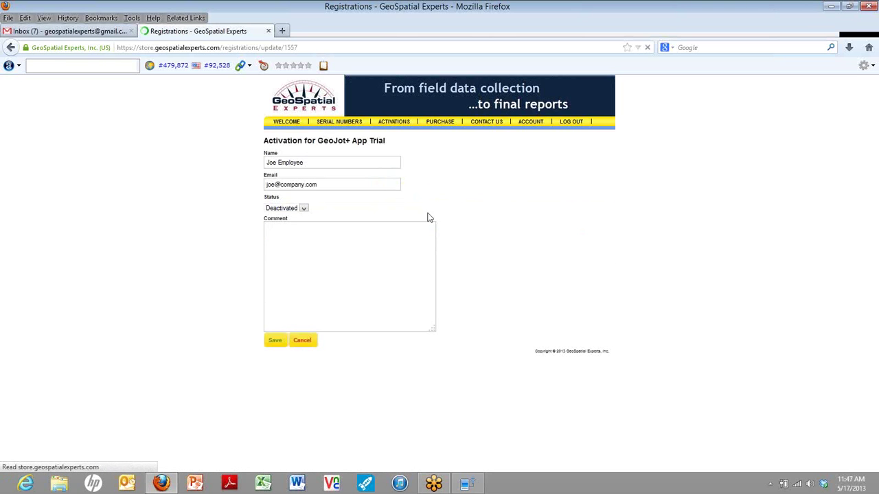
# - Change the Android activation's status to Disabled and save it
pyautogui.click(304, 209)
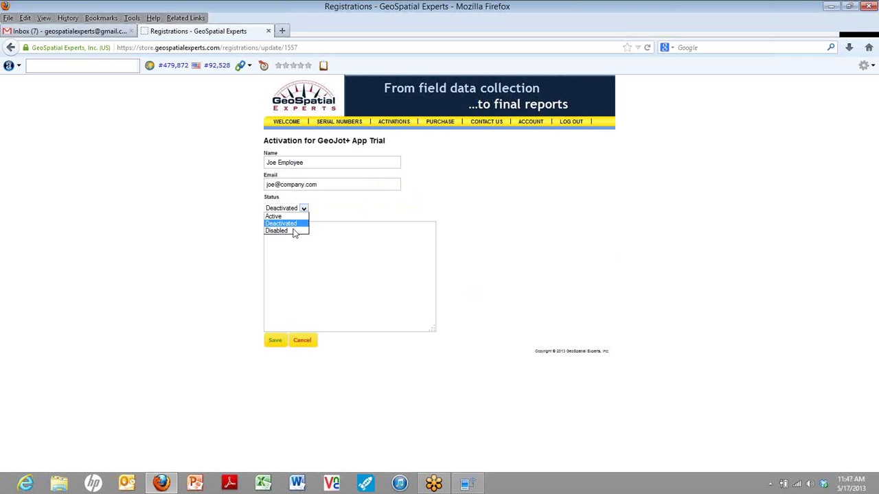
pyautogui.click(294, 231)
pyautogui.click(278, 342)
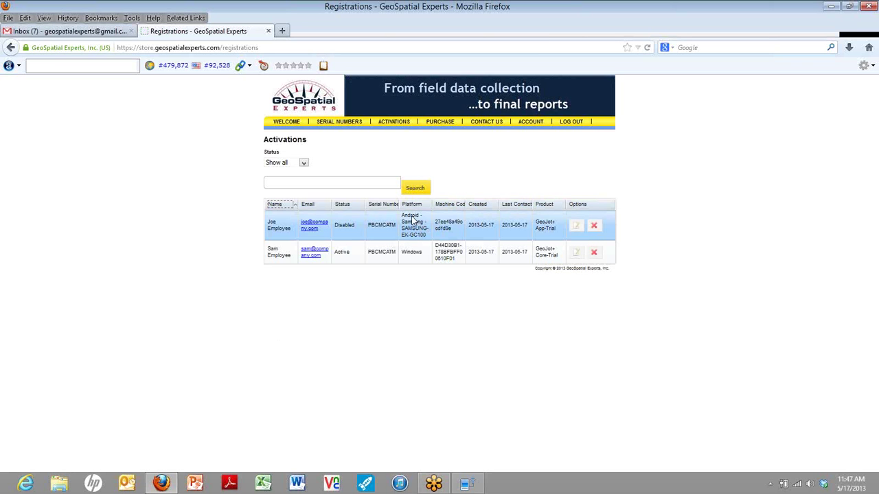
# - Add the GeoJot+ Team purchase level to the cart
pyautogui.click(448, 124)
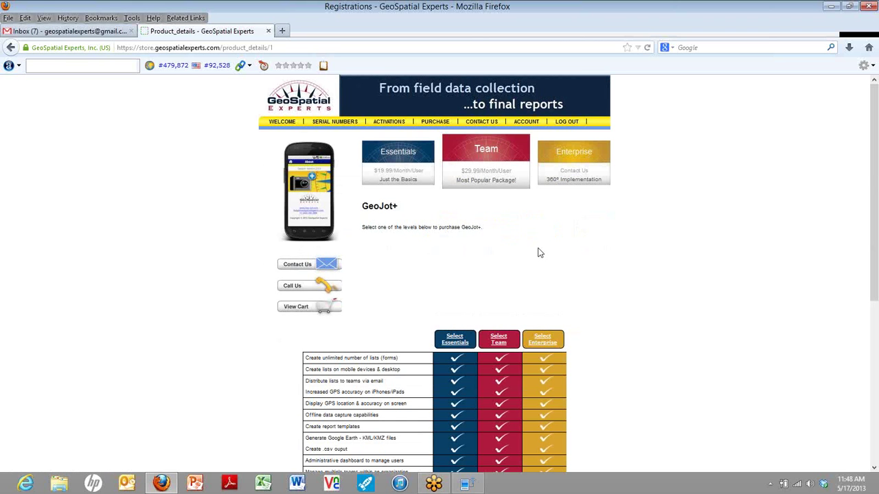
pyautogui.scroll(-1, 542, 261)
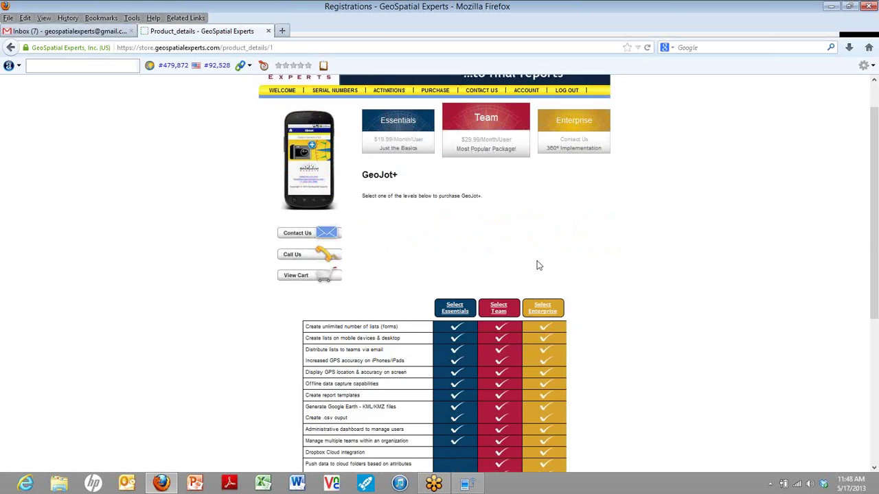
pyautogui.click(501, 291)
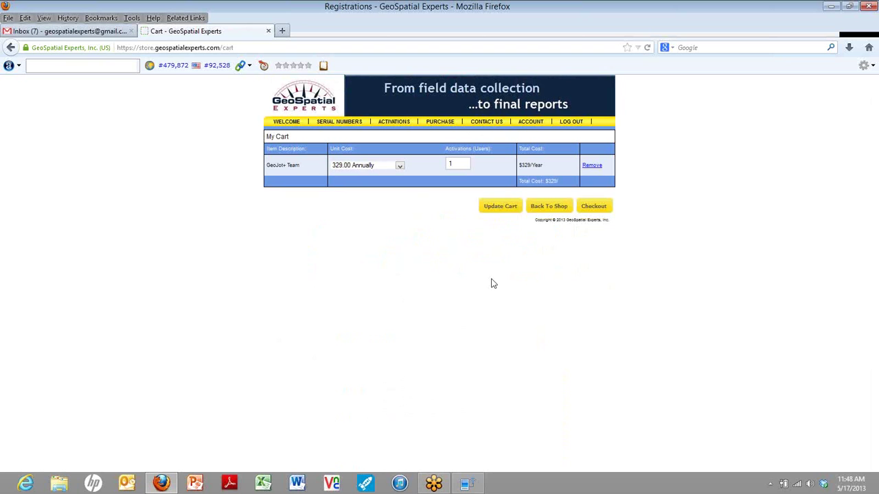
# - Keep GeoJot+ Team billed at 329.00 Annually, then view the Contact Us and Account pages
pyautogui.click(400, 166)
pyautogui.click(403, 181)
pyautogui.click(489, 122)
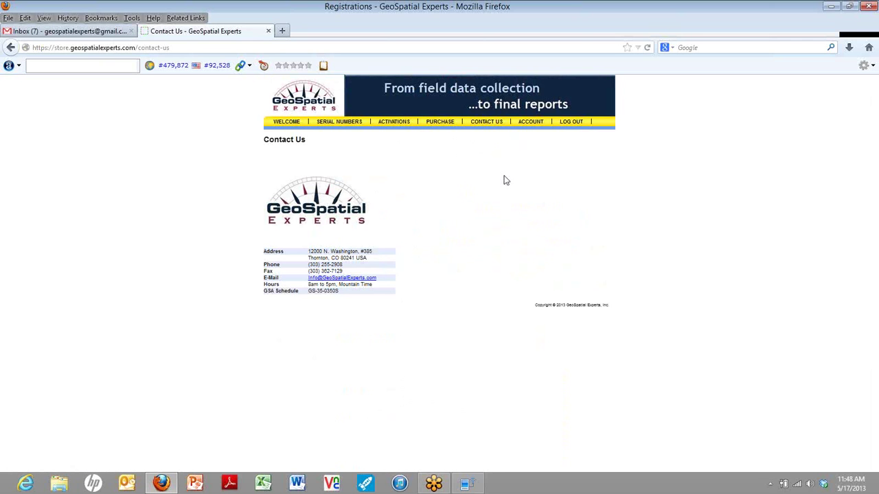
pyautogui.click(529, 127)
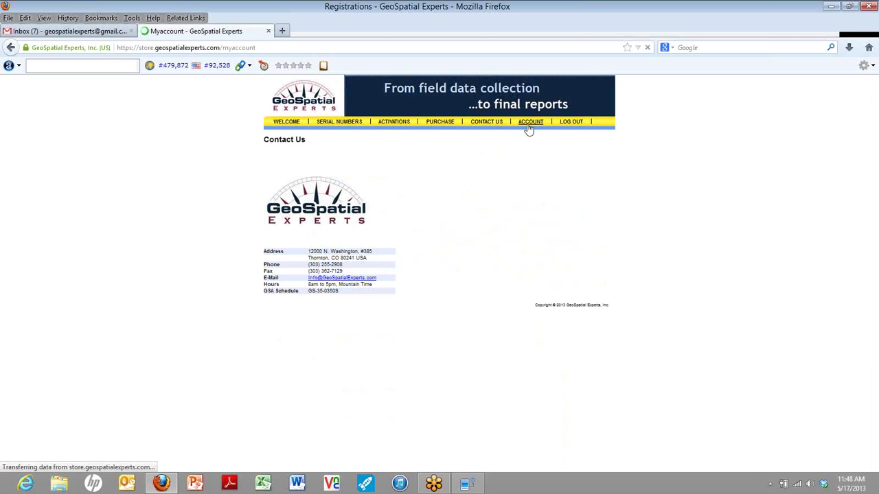